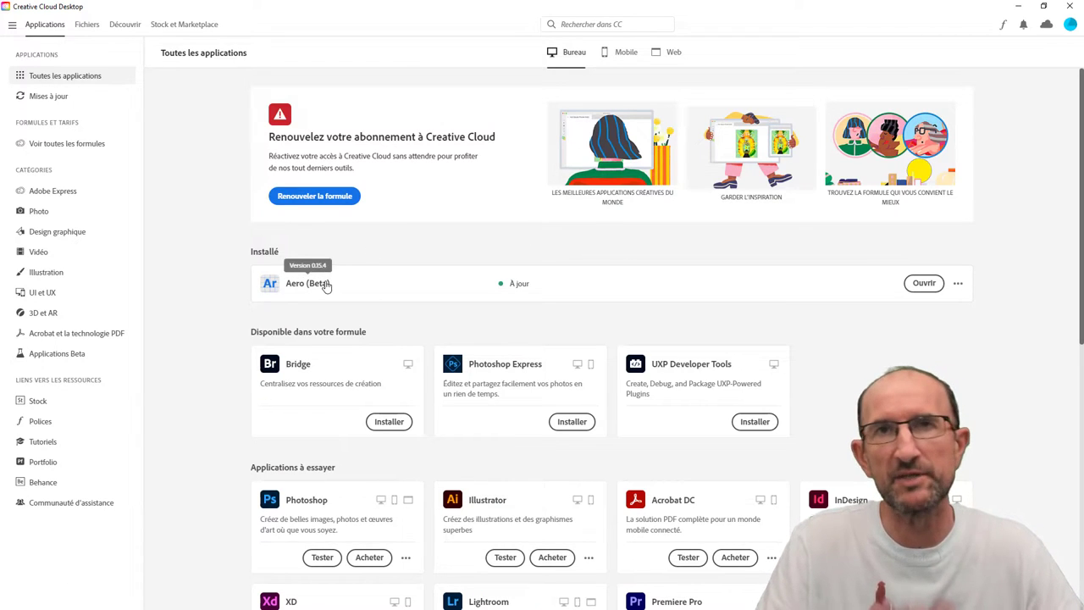
Step: Launch Adobe Aero (Beta) from the installed apps in Creative Cloud Desktop
click(923, 285)
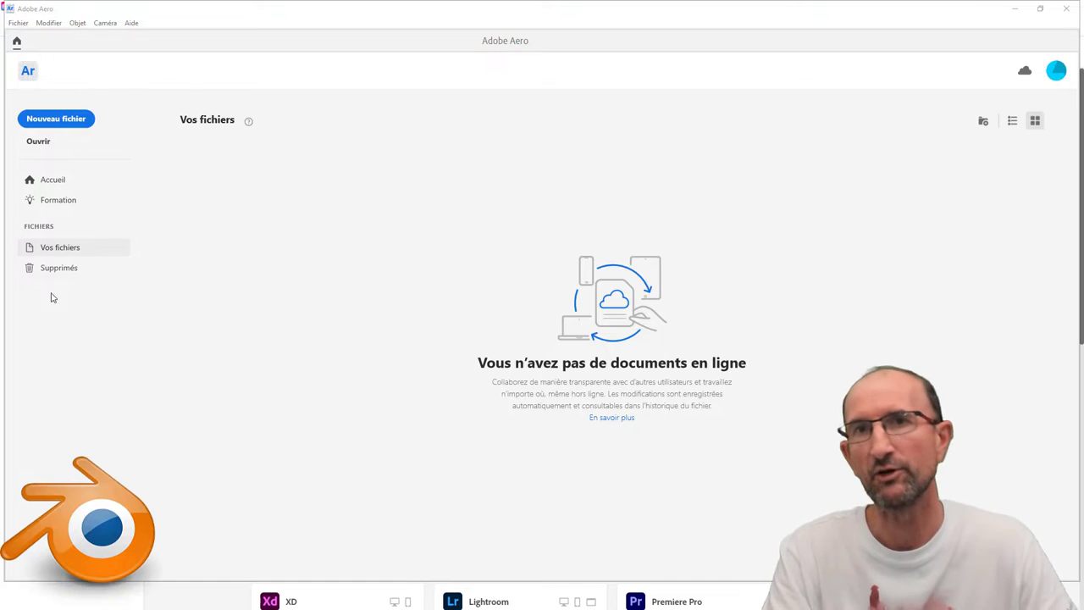
Step: Browse the Accueil and Formation pages, then check cloud storage (2% used, synced)
click(61, 181)
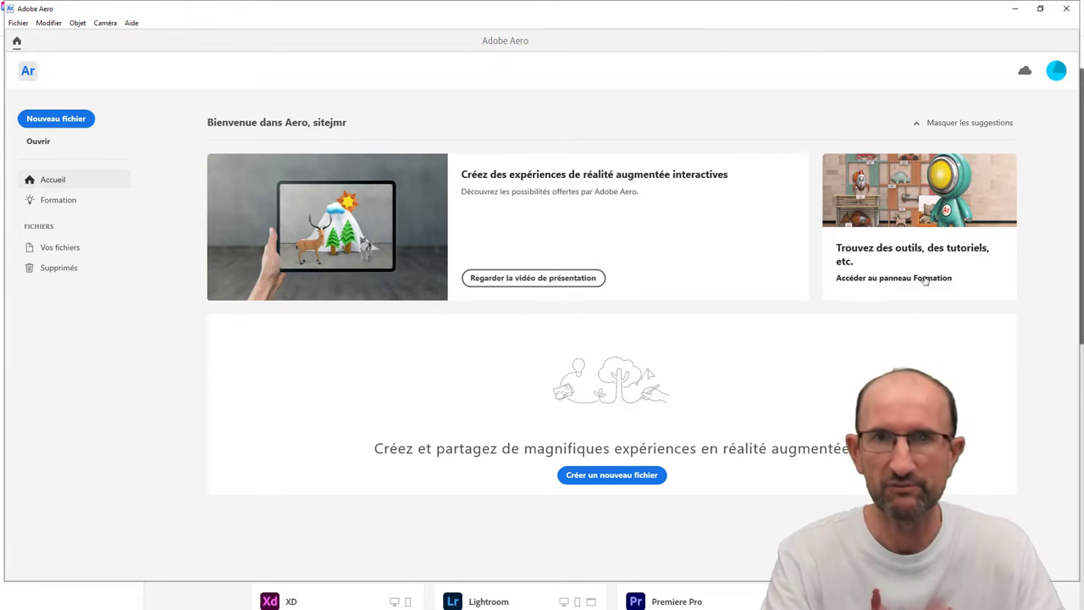
click(54, 203)
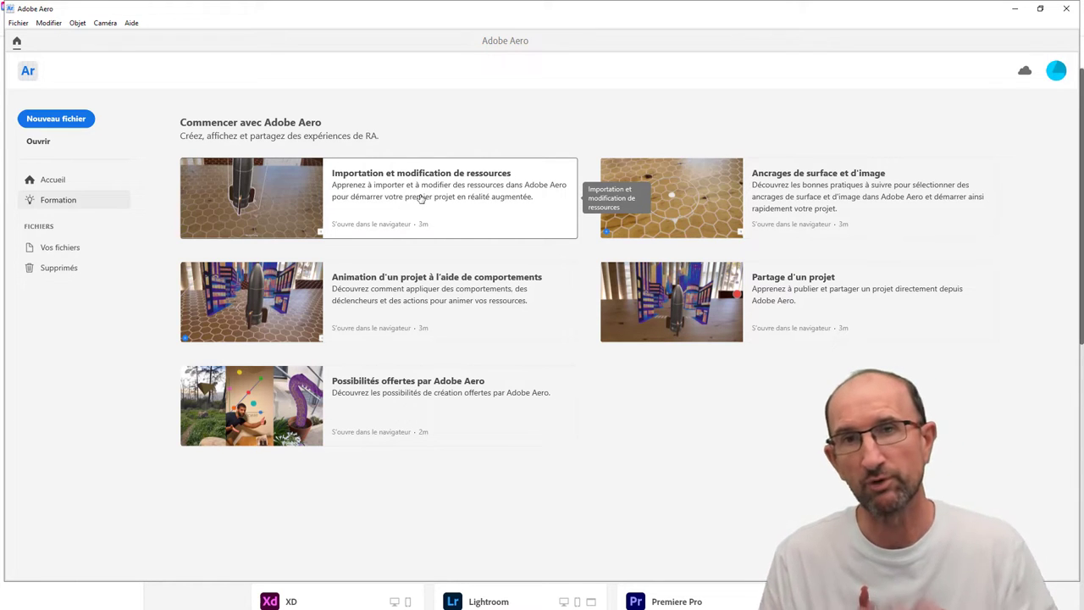
click(63, 181)
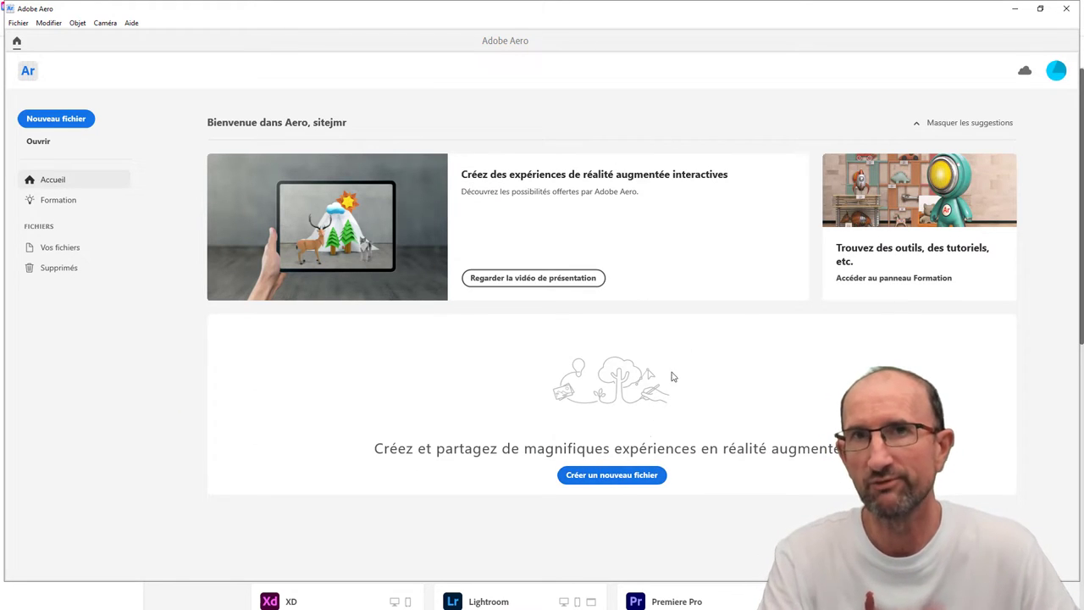
click(1024, 71)
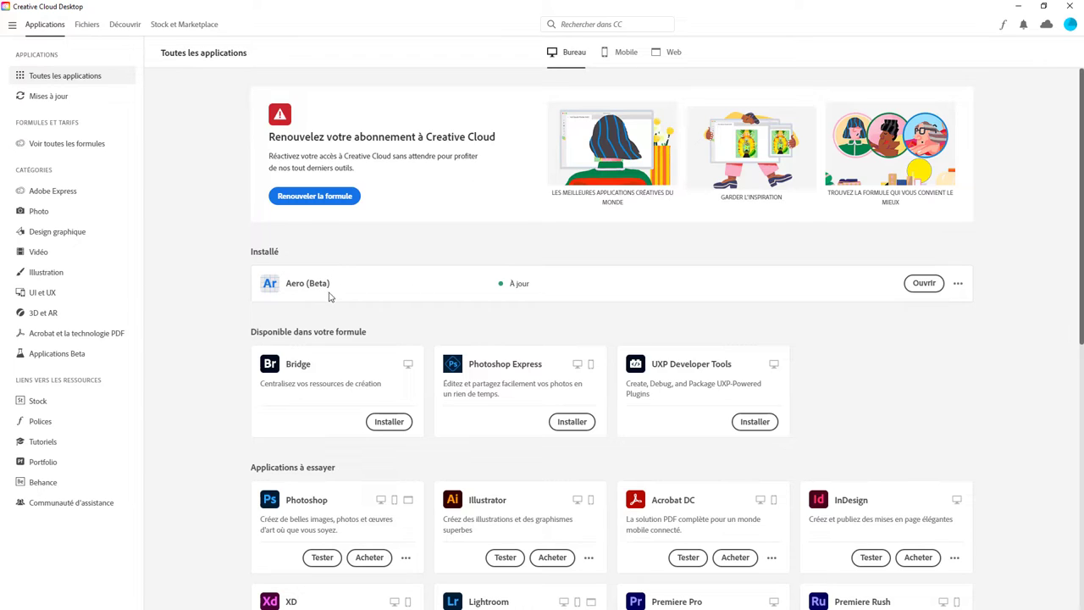
Step: Relaunch Aero (Beta) from Creative Cloud Desktop to reach its empty Vos fichiers page
click(922, 284)
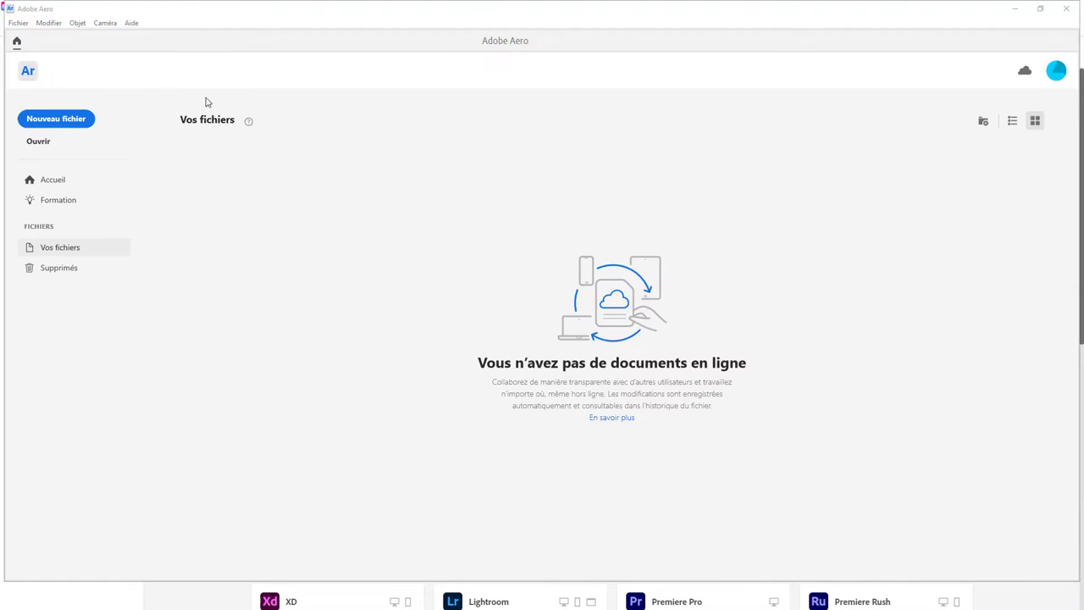
Step: Look through the Formation tutorials and return to the Accueil welcome page
click(59, 179)
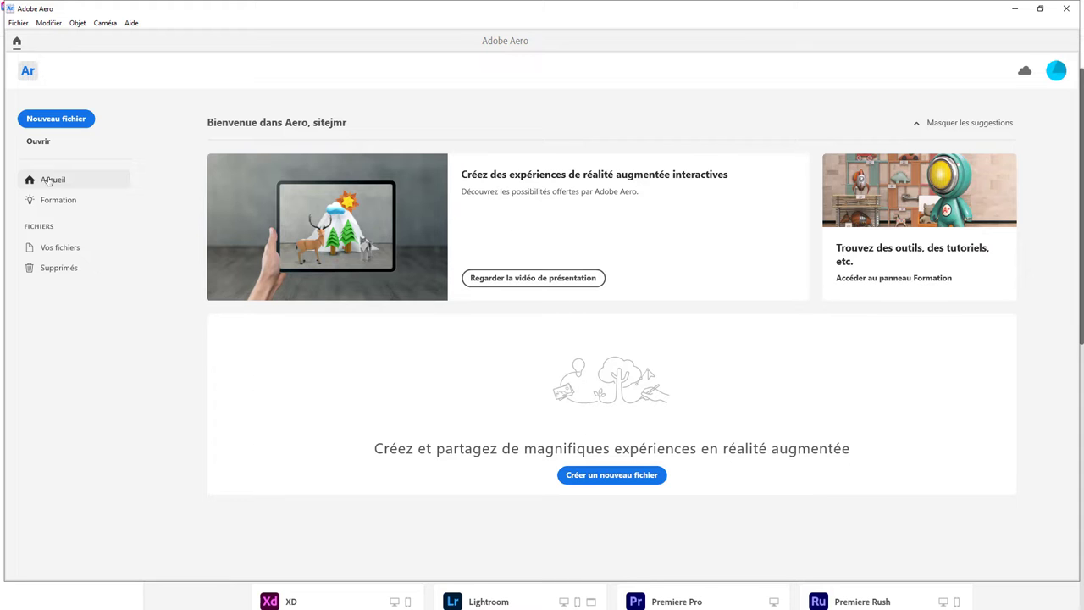
click(55, 203)
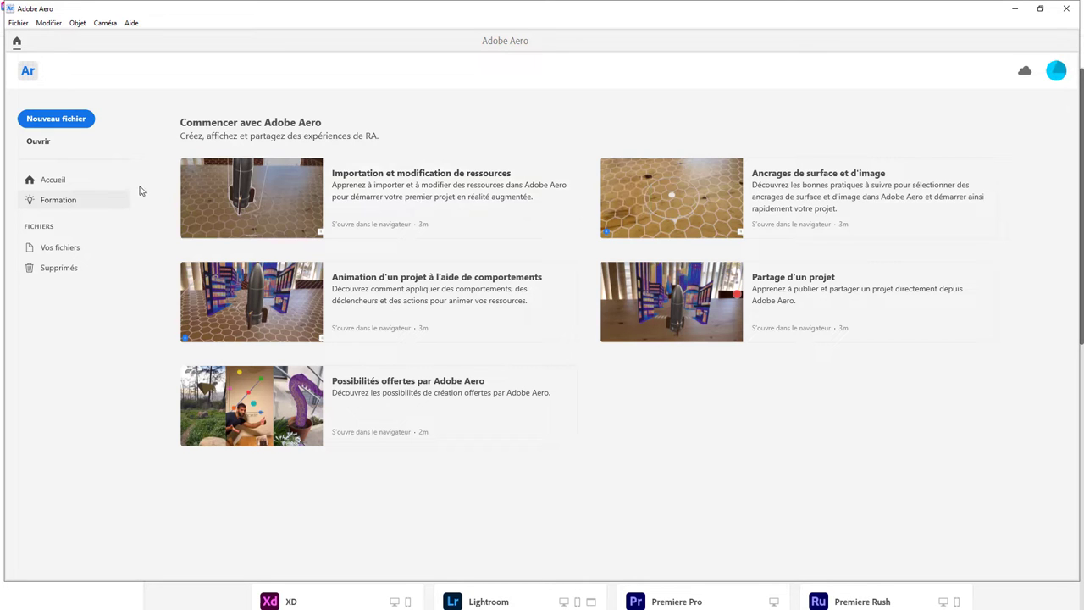
click(61, 186)
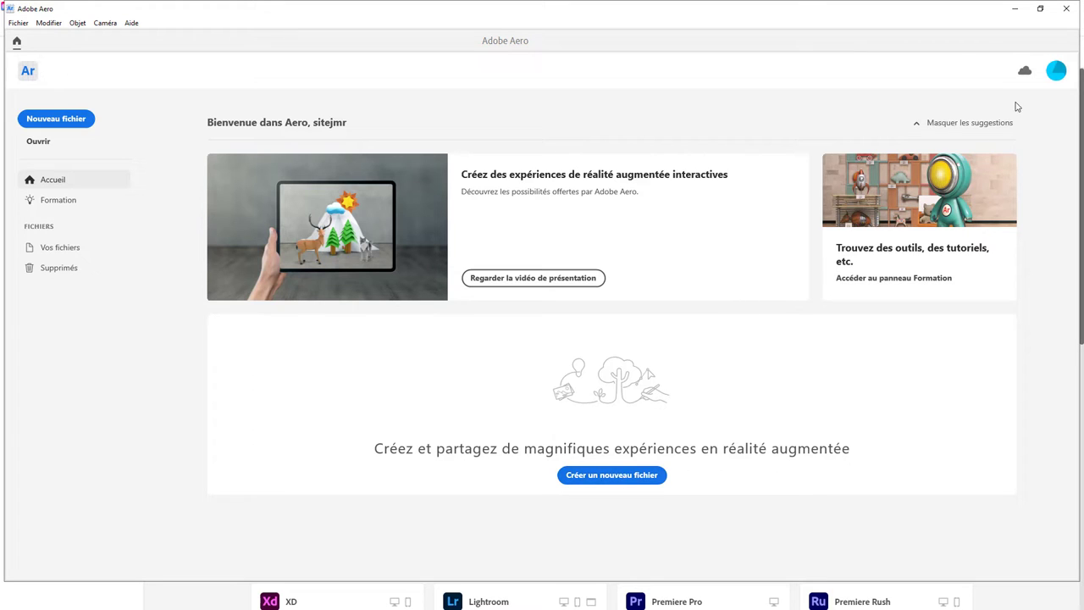
Step: Review the French Creative Cloud plans for Indépendants et particuliers from the storage panel
click(1025, 74)
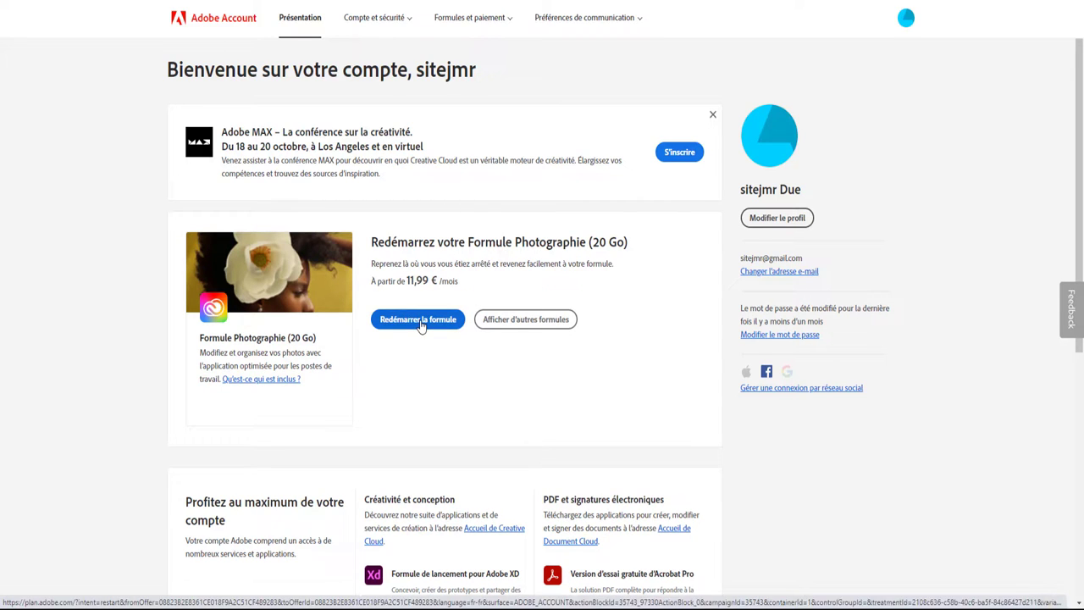
click(526, 324)
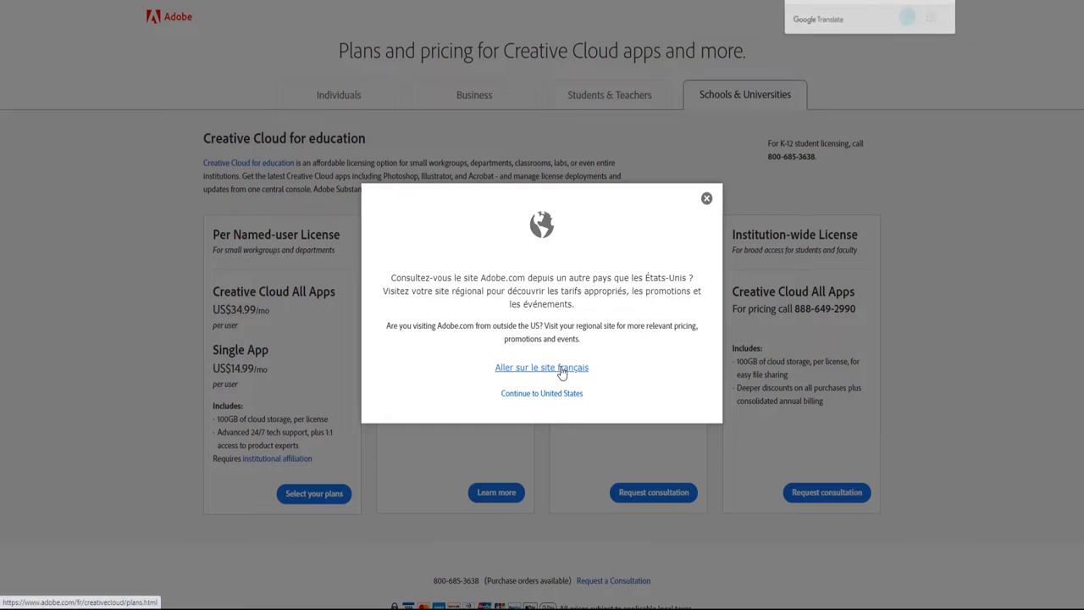
click(562, 369)
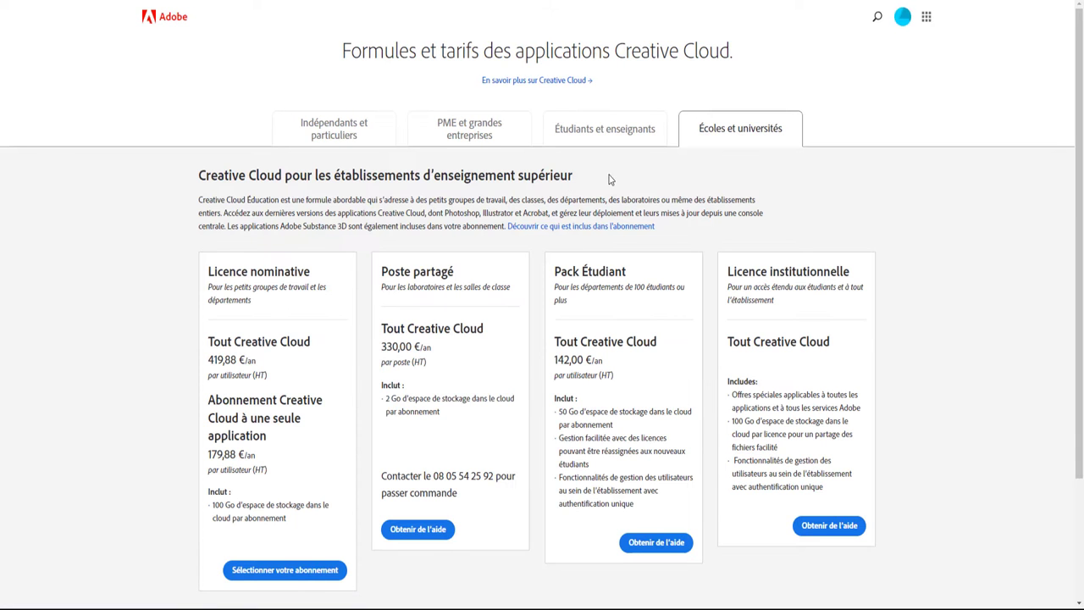
click(337, 135)
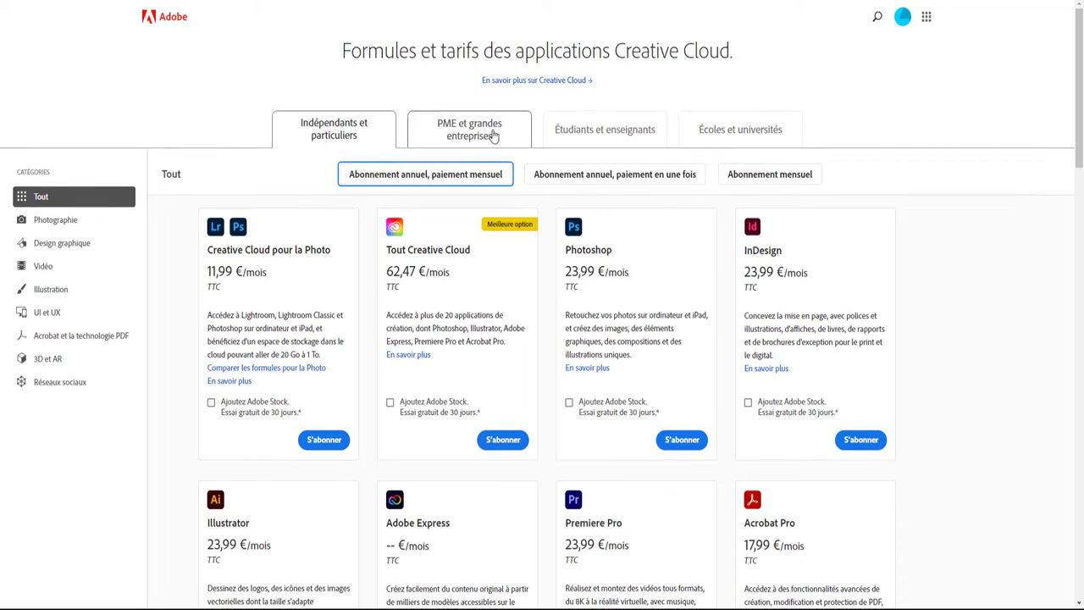
scroll(523, 203, down, 2)
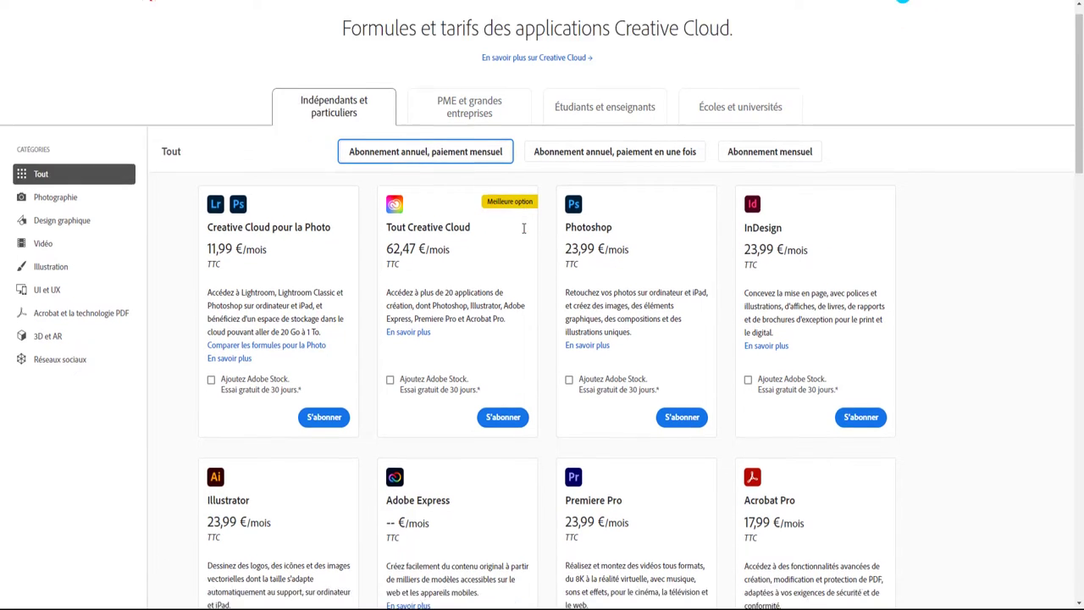
scroll(523, 233, down, 3)
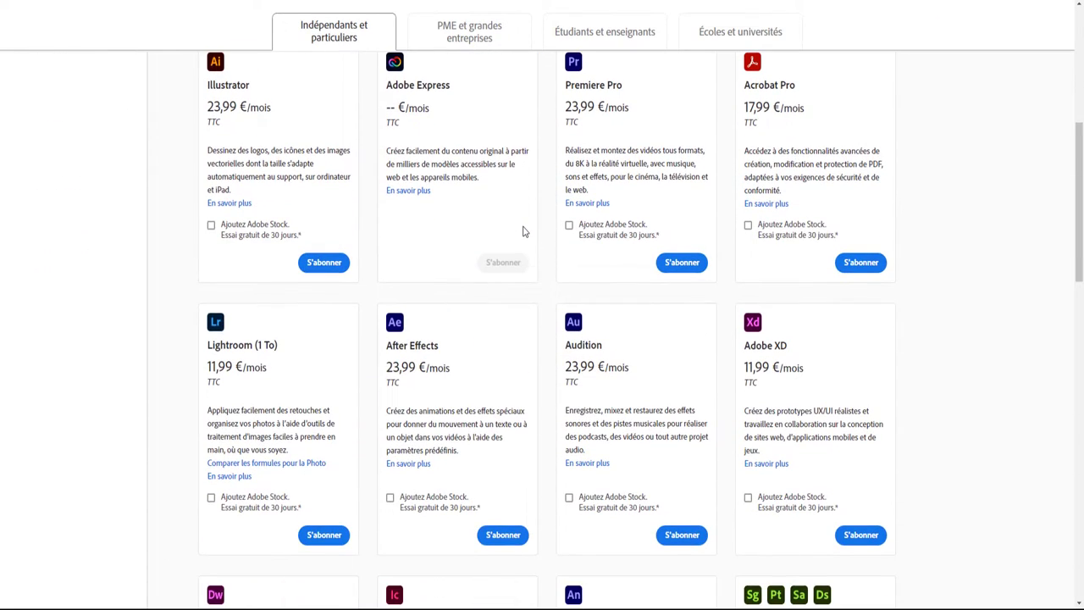
scroll(523, 231, up, 5)
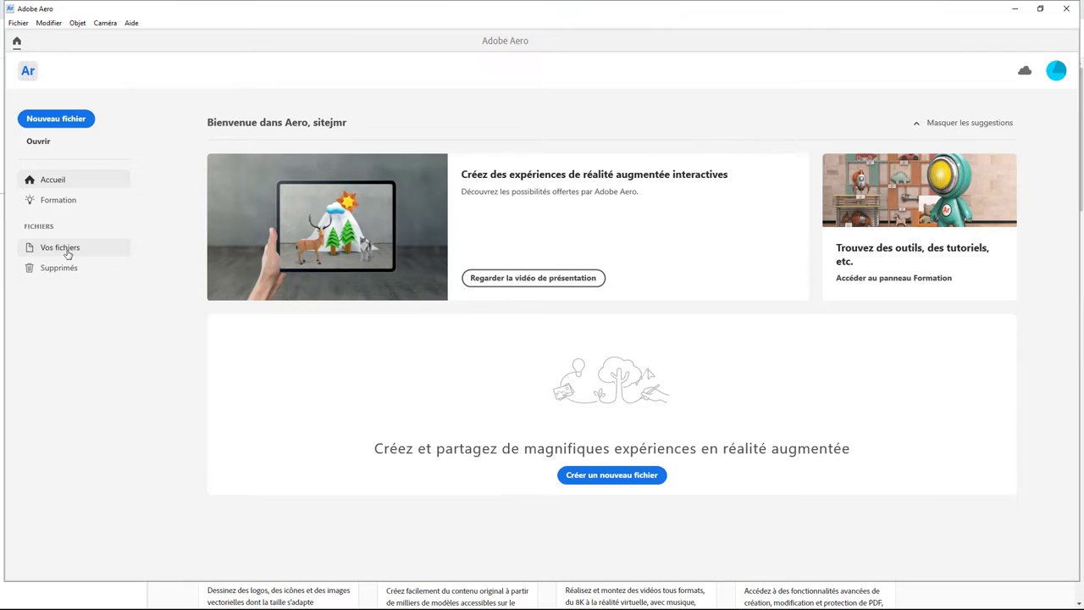
Step: View Vos fichiers with its help tip, then open the empty Supprimés page
click(67, 254)
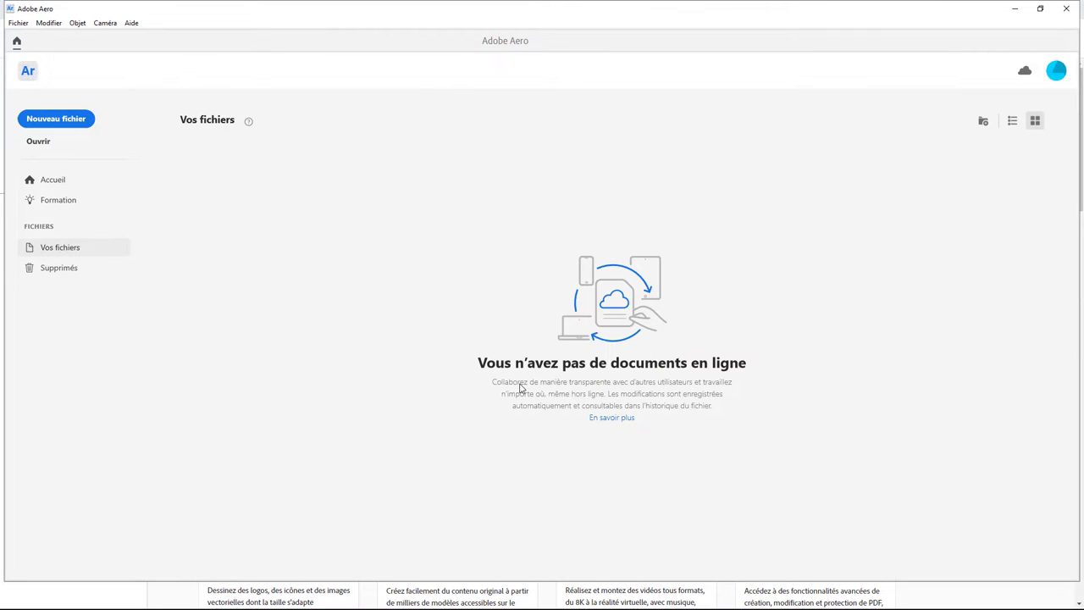
click(249, 124)
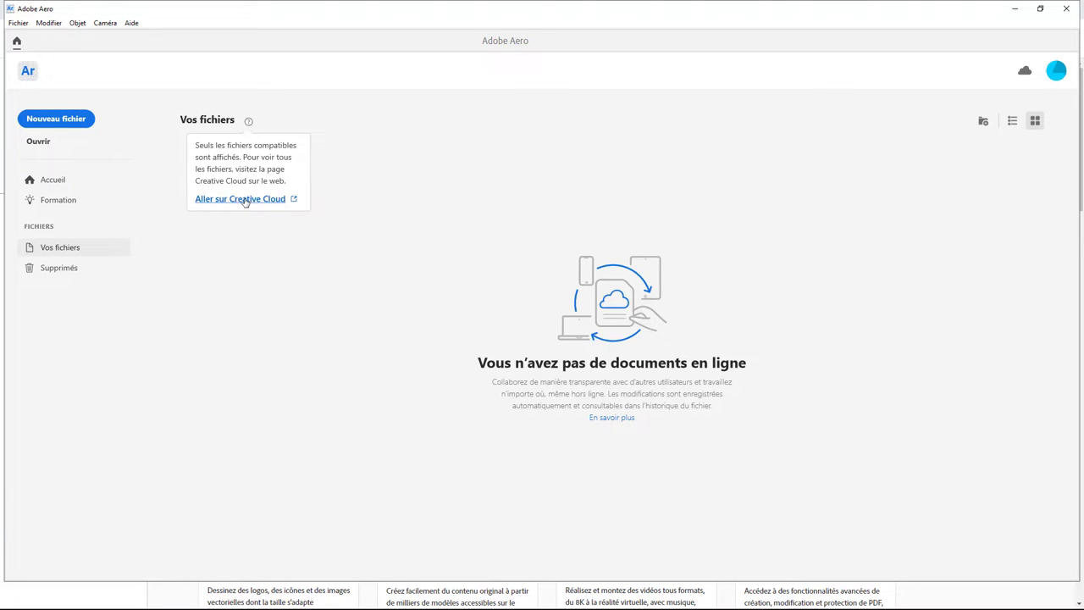
click(61, 271)
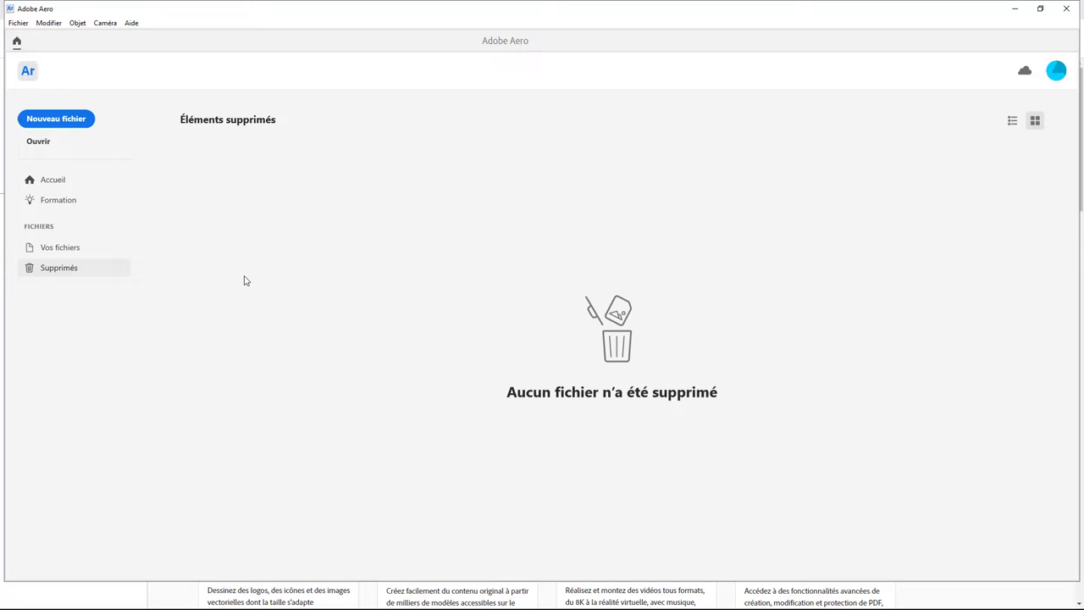
Step: Switch the file view to list and back to grid, then browse the menu bar
click(1013, 121)
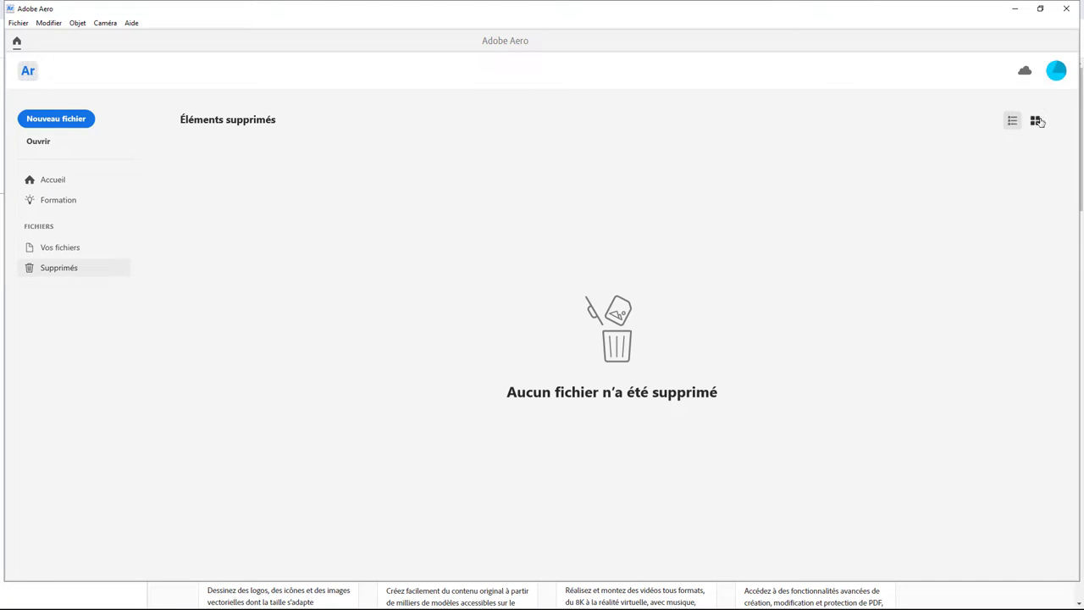
click(1034, 123)
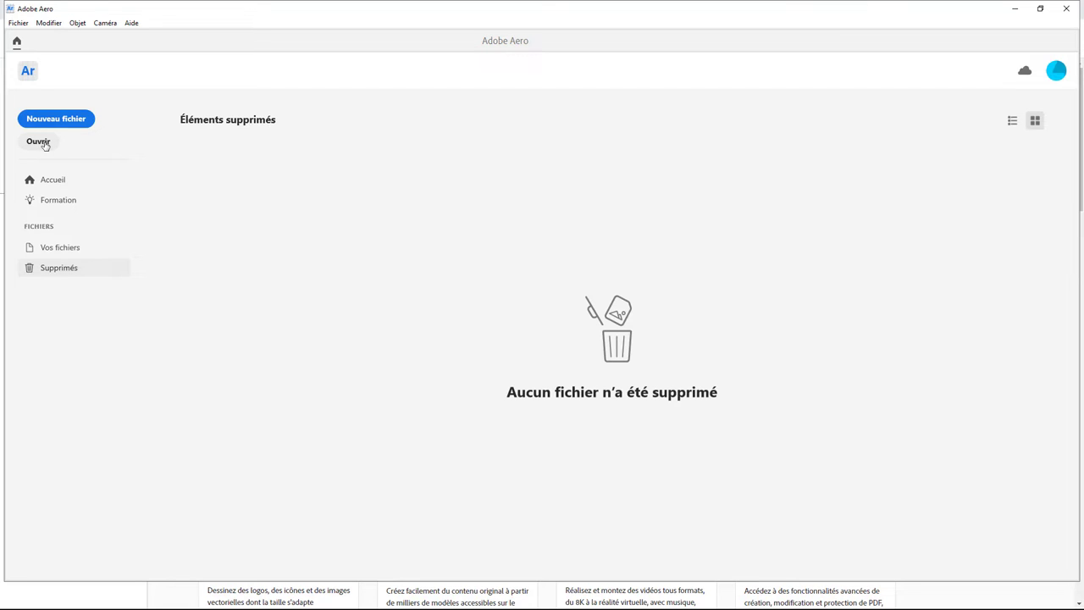
click(21, 24)
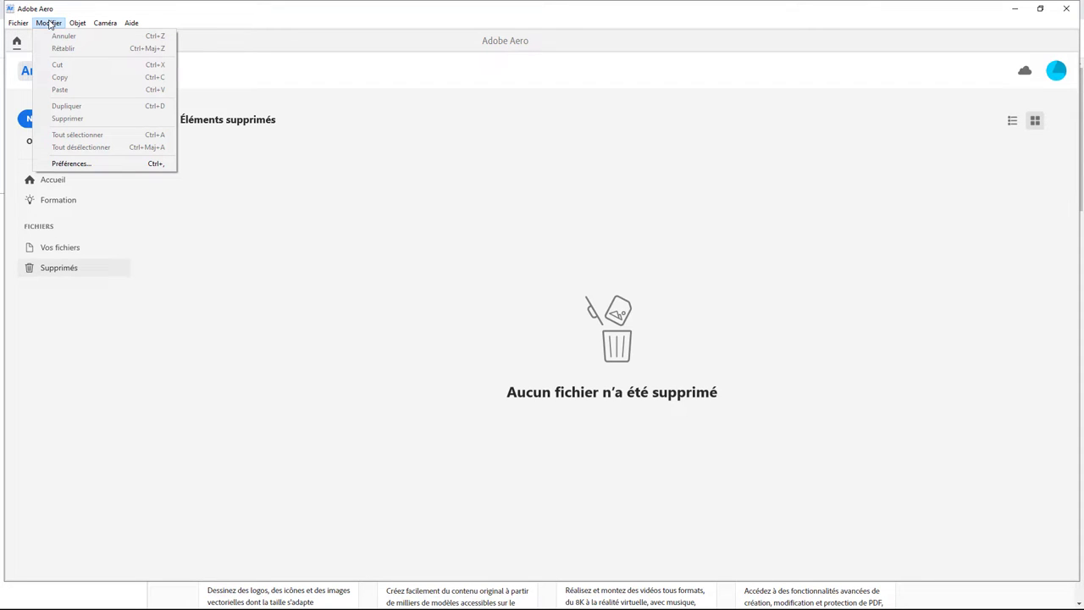
Step: Create a new Aero project named 'Test' on a horizontal surface
click(221, 101)
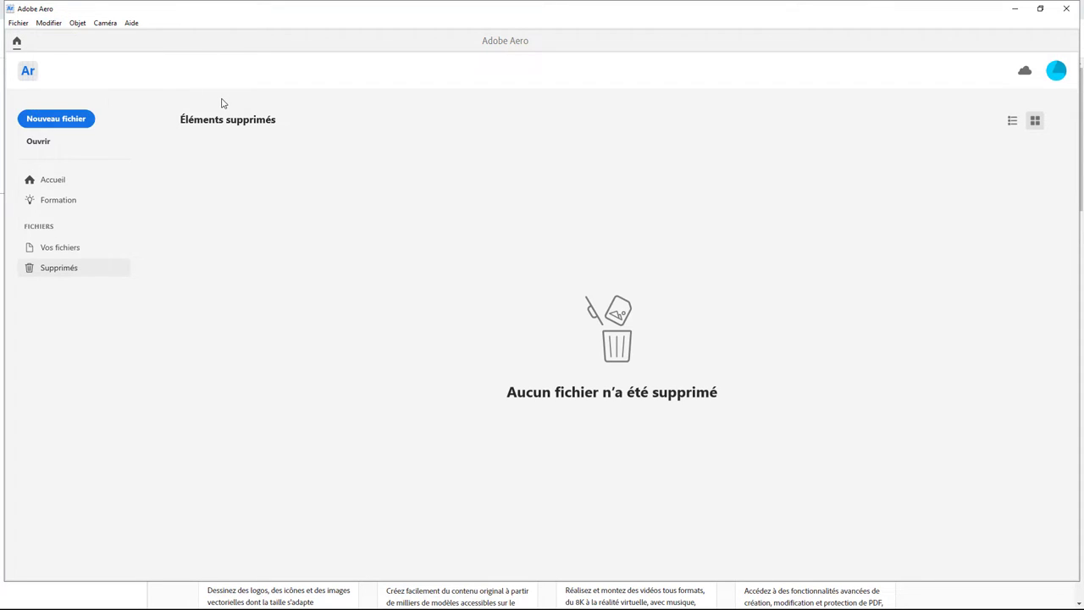
click(55, 122)
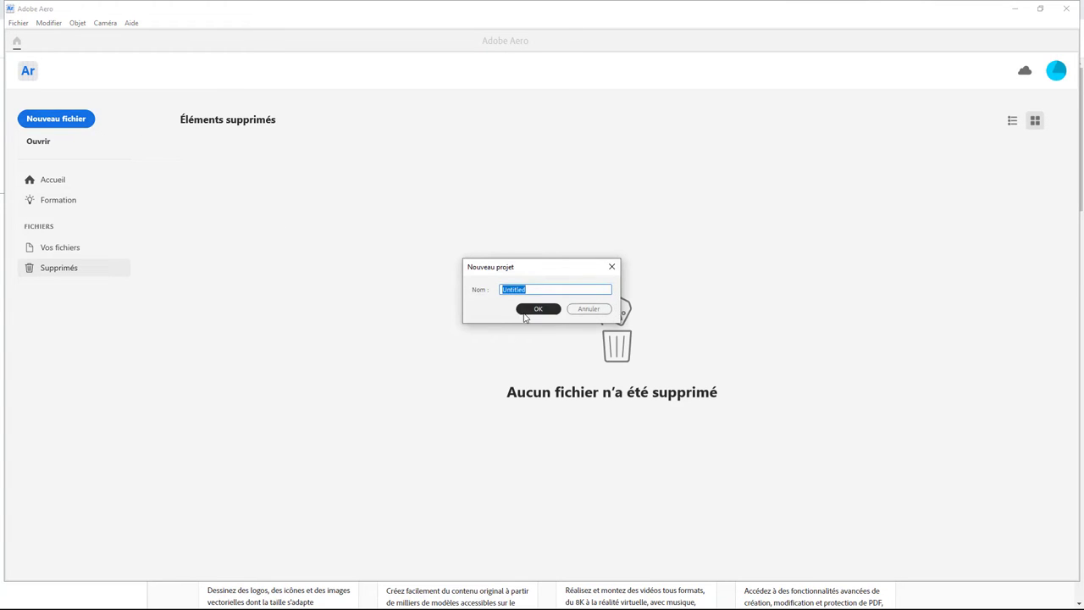
text(Test)
click(538, 309)
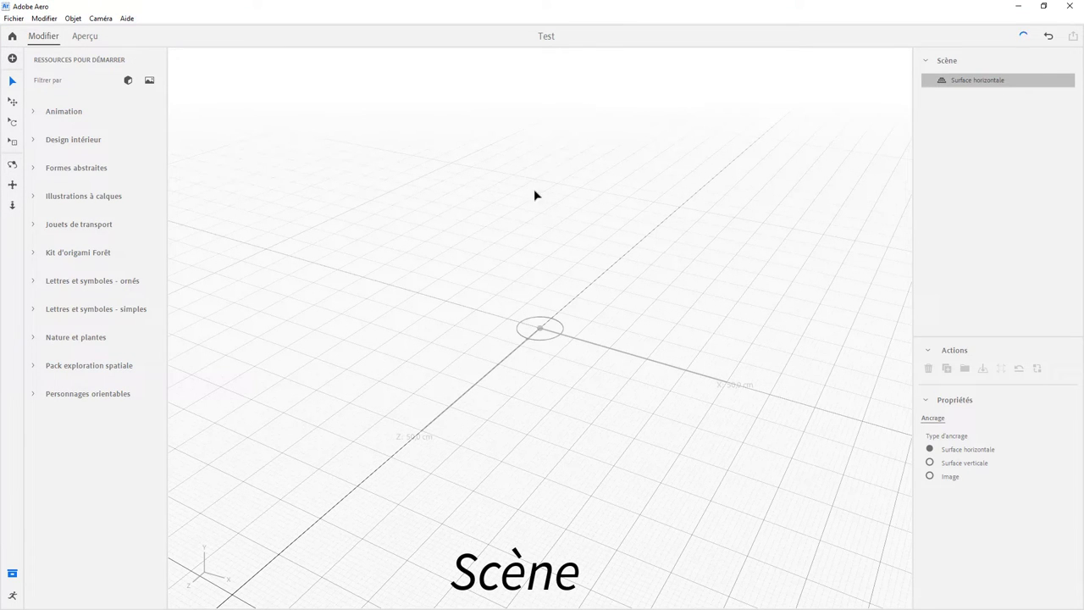
Step: Add the Voiture simple car from the Jouets de transport starter assets to the scene
mouse_move(517, 394)
alt+mouse_down()
mouse_move(598, 380)
mouse_move(538, 388)
alt+mouse_up()
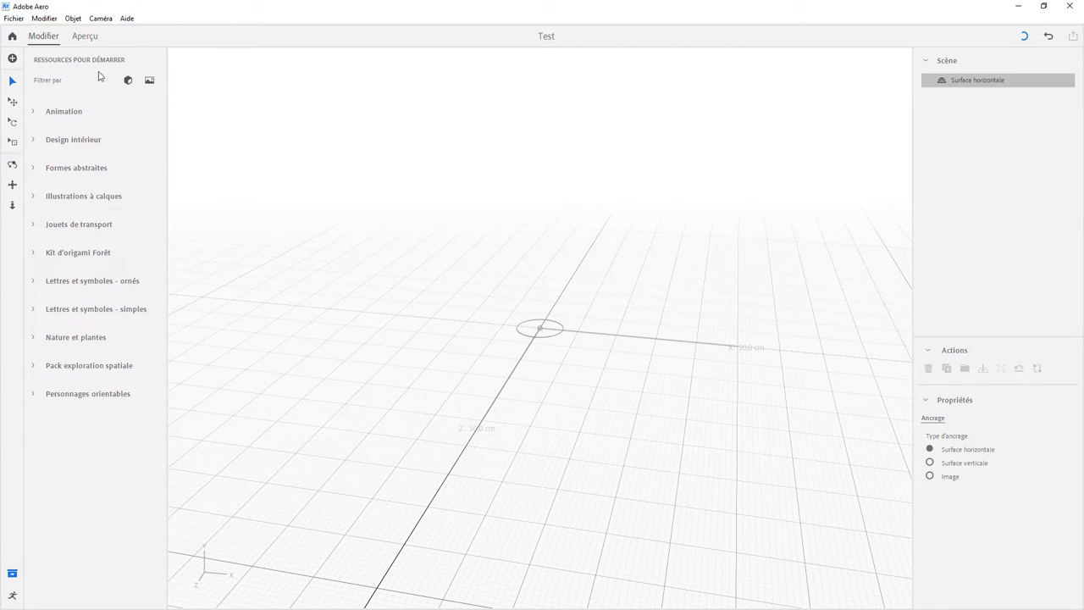
click(34, 226)
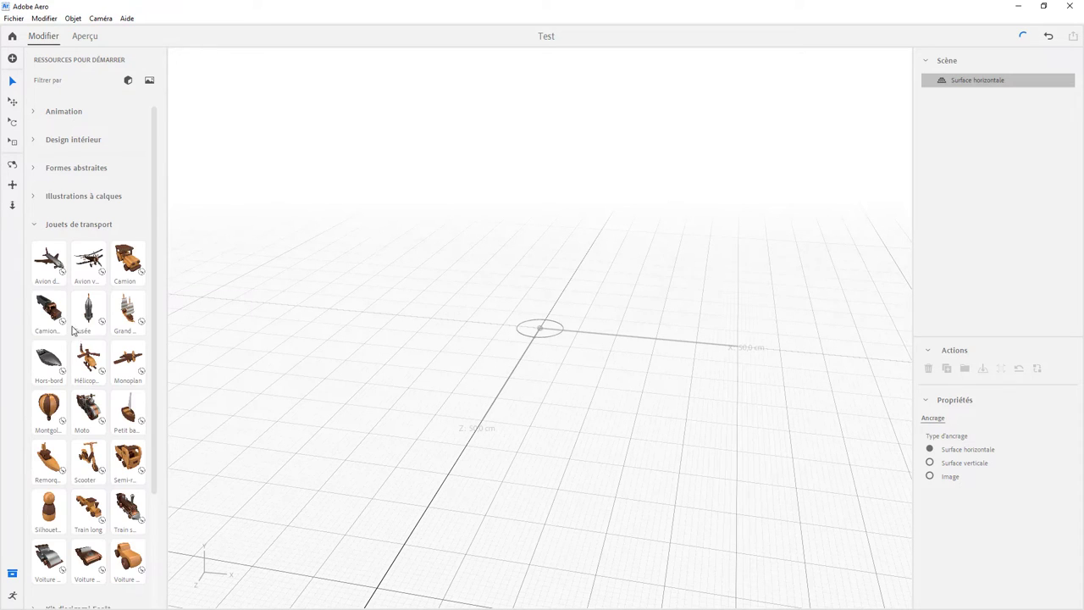
scroll(97, 409, down, 3)
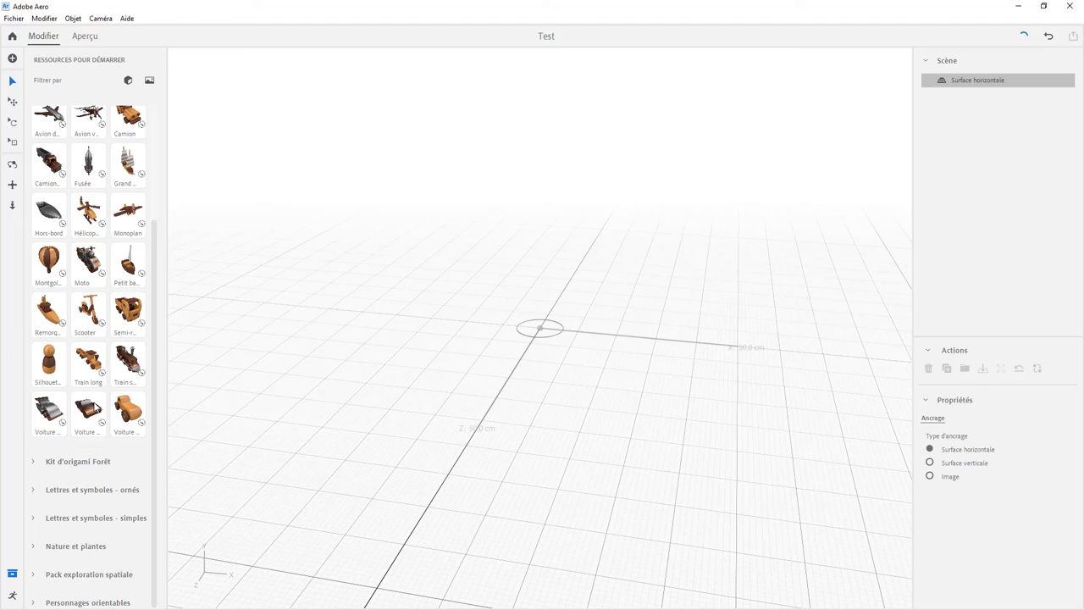
click(127, 411)
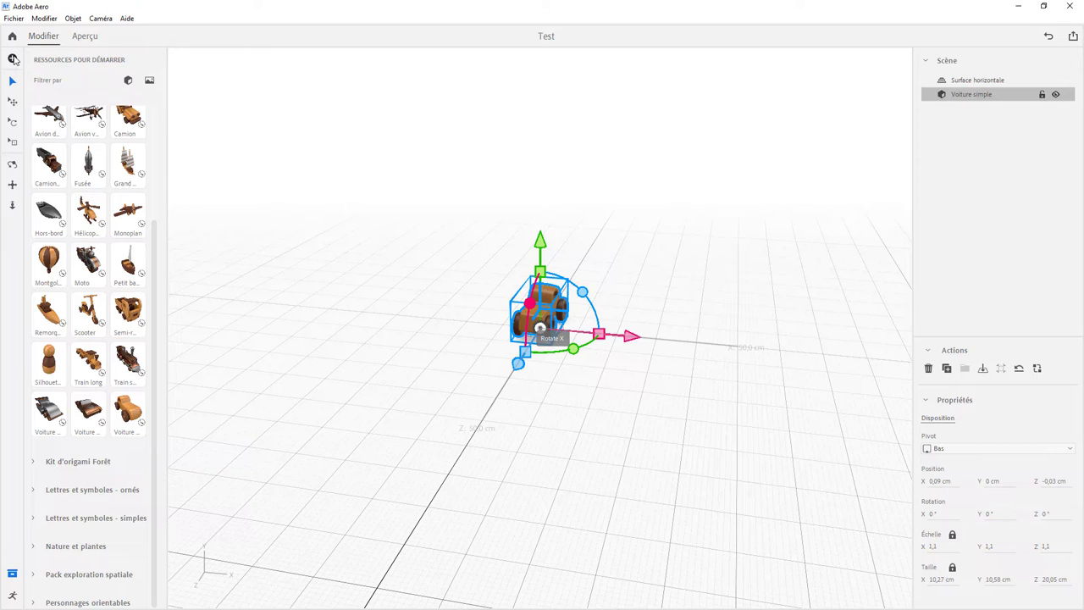
Step: Move the toy car along the X and Z axes to X 1,61 cm, Z -6,82 cm
click(12, 102)
drag(631, 345, 518, 332)
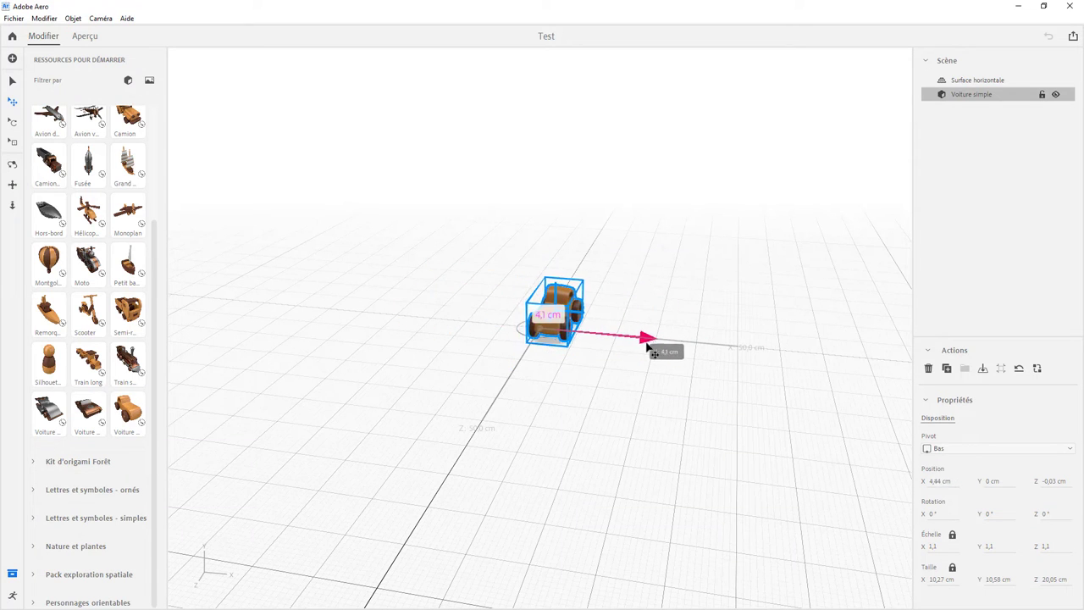
drag(518, 332, 633, 343)
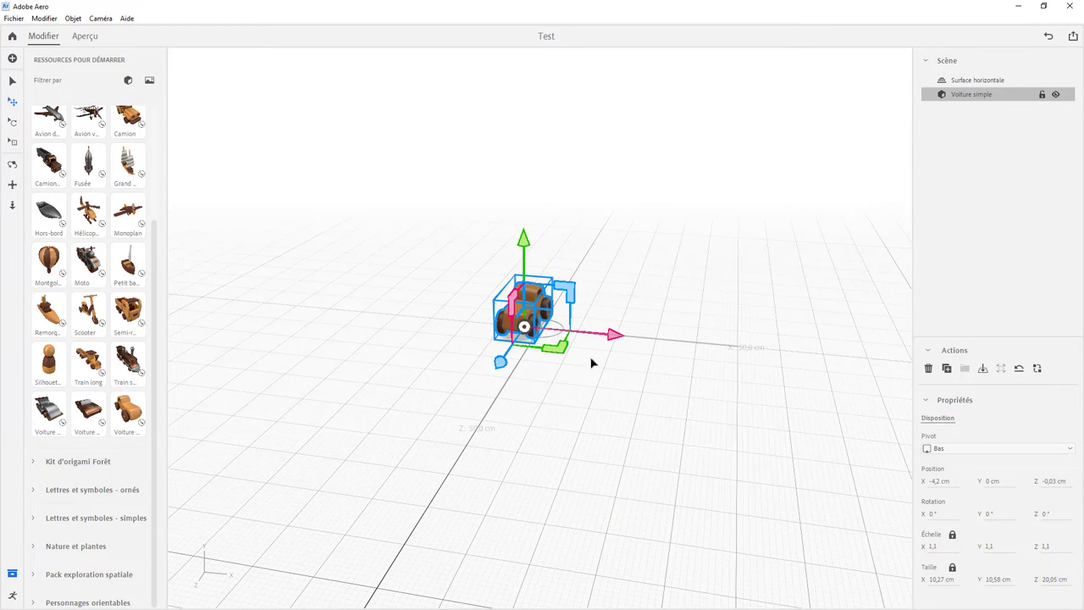
key(1)
drag(556, 403, 696, 397)
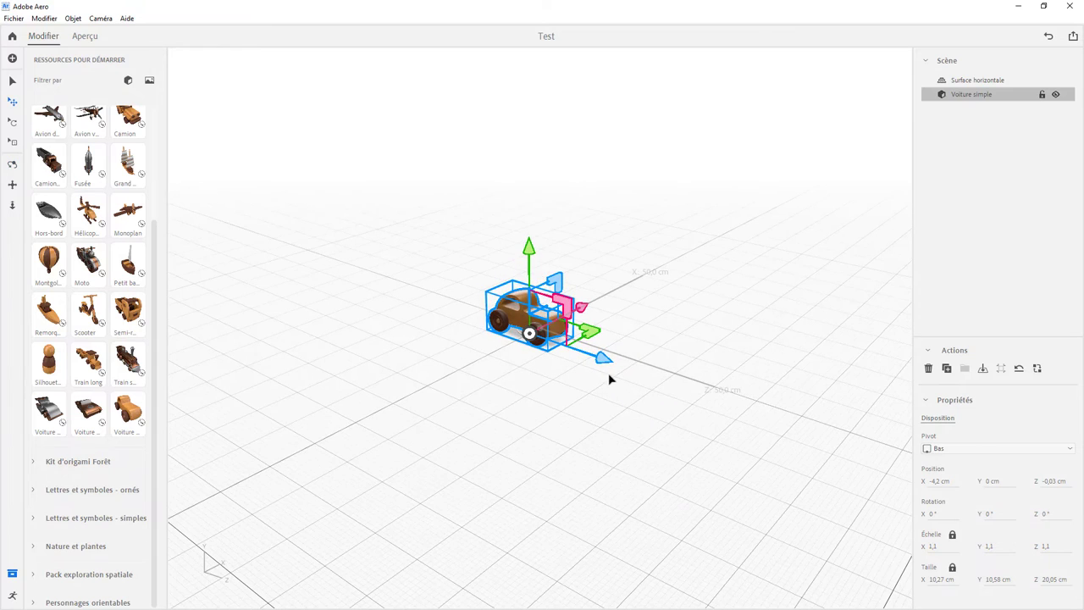
mouse_move(605, 359)
mouse_down()
mouse_move(734, 407)
mouse_move(584, 373)
mouse_up()
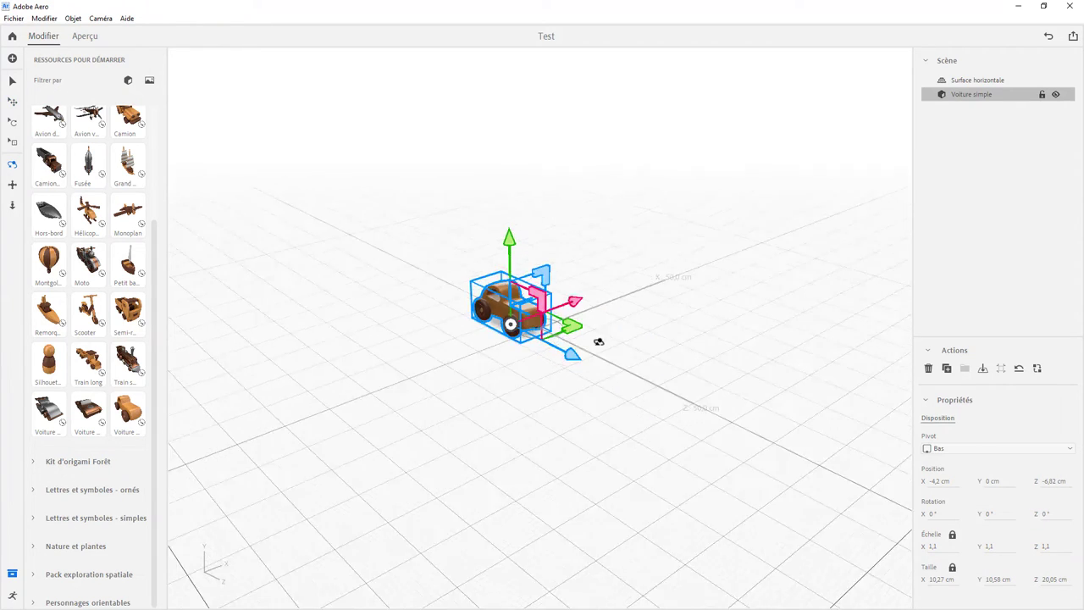
right_drag(598, 341, 624, 333)
mouse_move(624, 330)
mouse_down()
mouse_move(737, 341)
mouse_move(617, 308)
mouse_up()
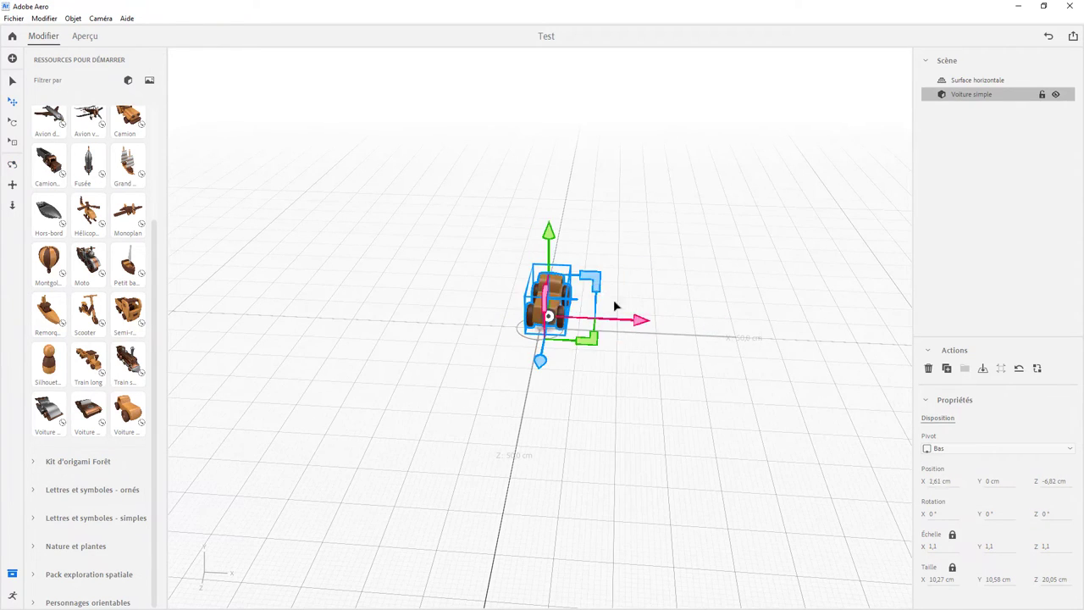
mouse_move(550, 235)
mouse_down()
mouse_move(542, 150)
mouse_move(556, 247)
mouse_up()
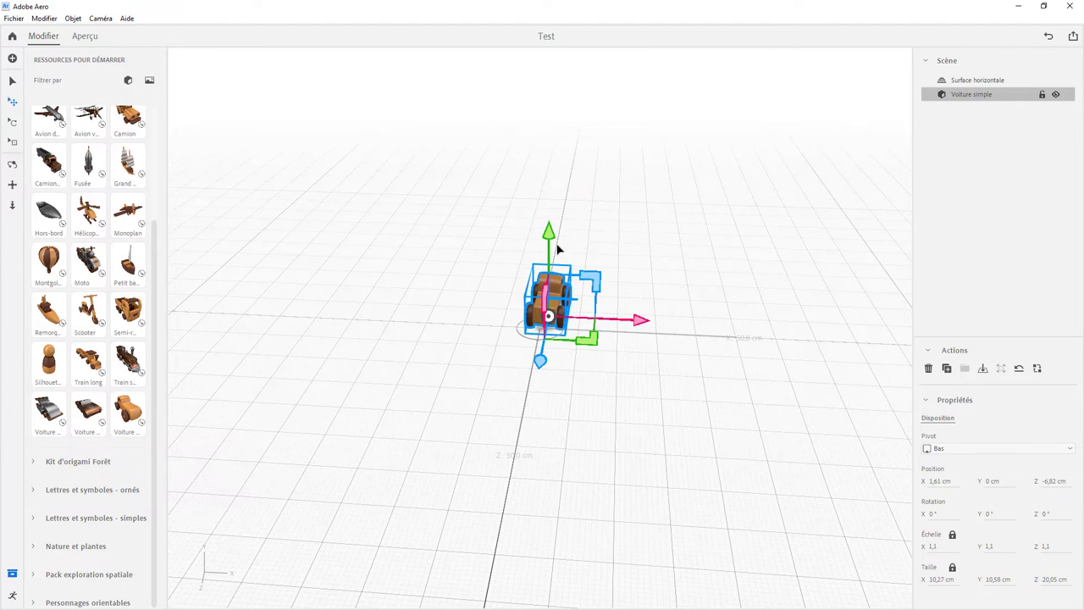
Step: Rotate the toy car around its vertical Y axis to 343,6°
click(12, 124)
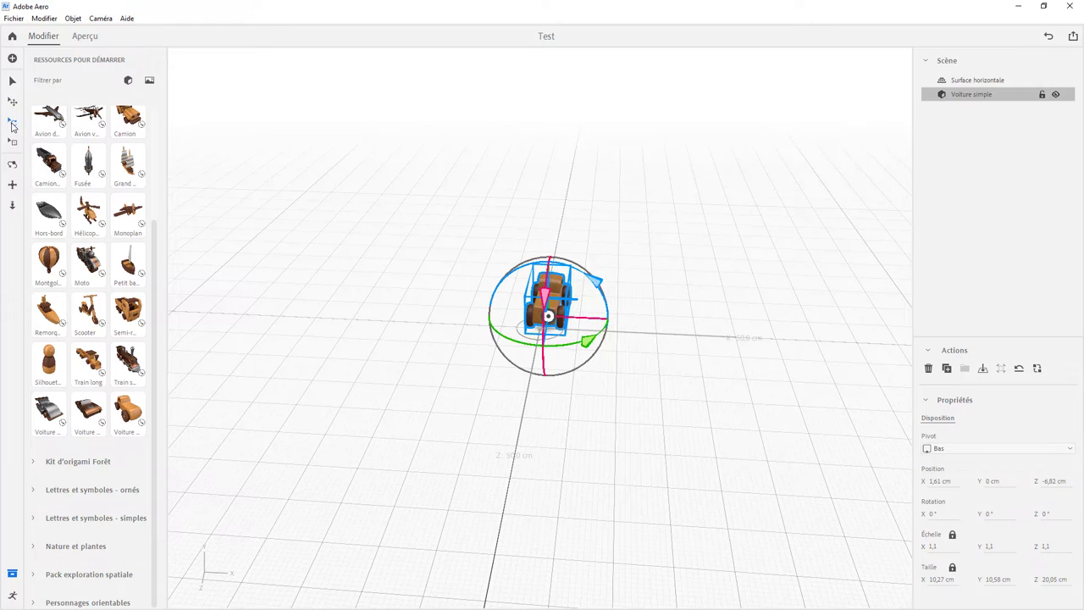
drag(528, 349, 645, 344)
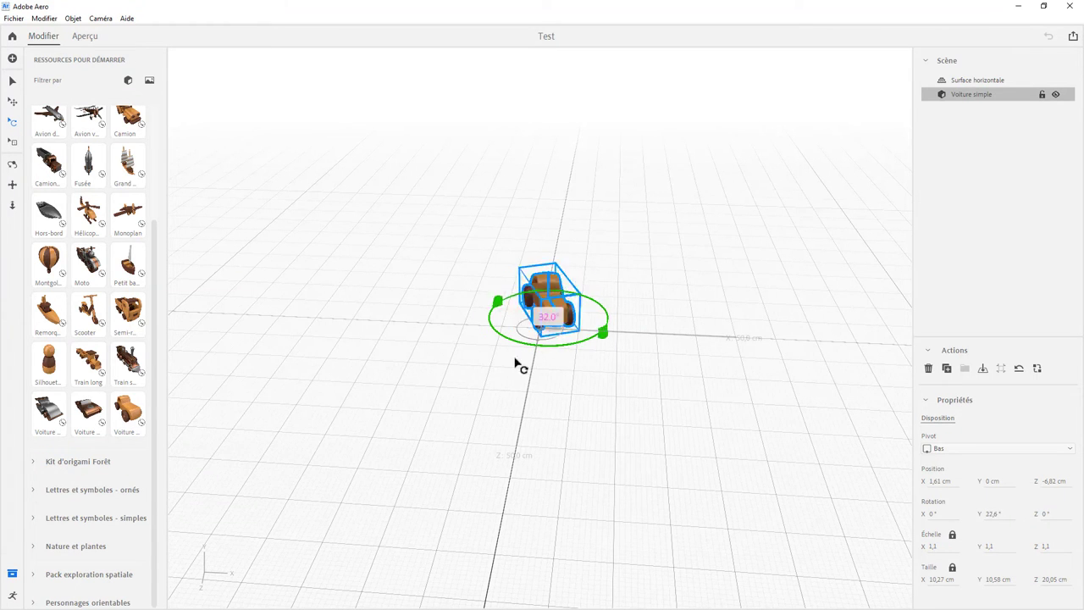
drag(645, 345, 489, 364)
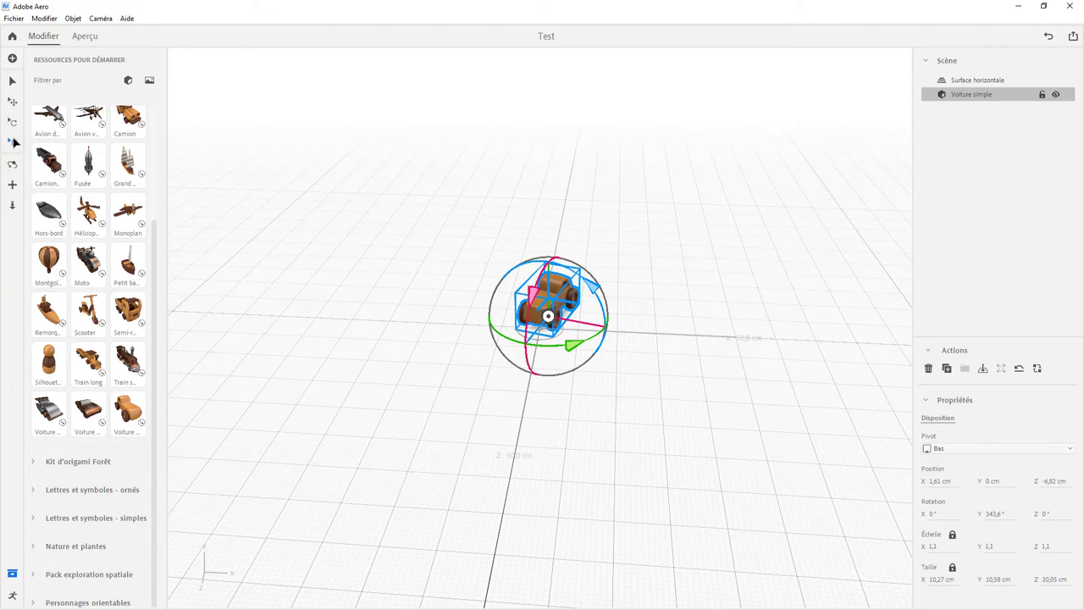
click(13, 142)
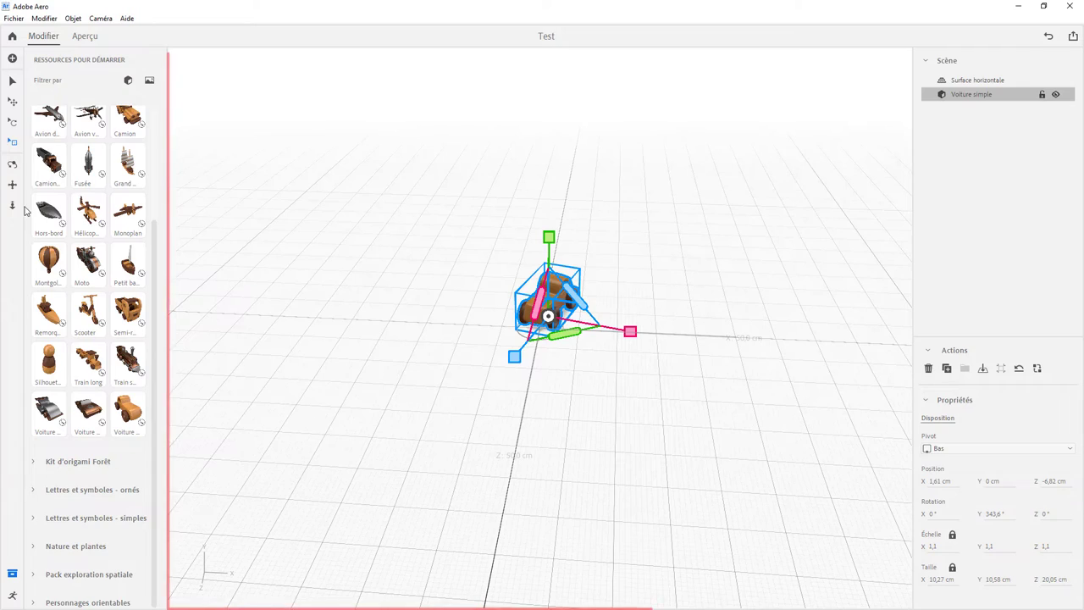
Step: From a low side view of the car, add the Scooter from Jouets de transport at X -0,43 cm
click(12, 164)
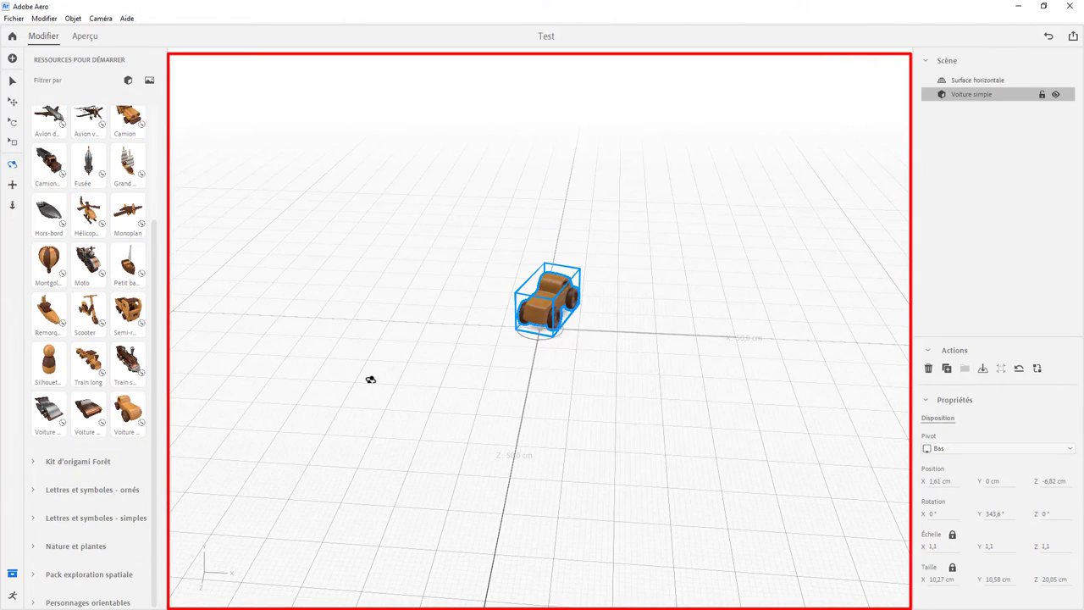
mouse_move(370, 375)
mouse_down()
mouse_move(491, 381)
mouse_move(649, 353)
mouse_move(632, 298)
mouse_move(419, 344)
mouse_move(505, 367)
mouse_move(605, 366)
mouse_move(419, 364)
mouse_move(370, 377)
mouse_move(702, 384)
mouse_move(410, 379)
mouse_move(612, 370)
mouse_up()
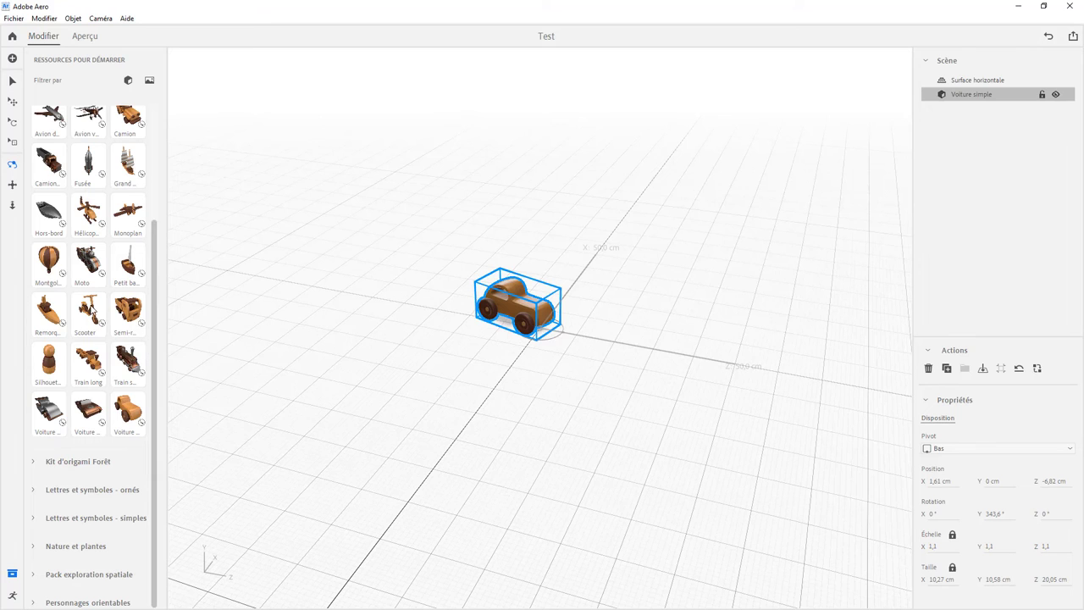
click(90, 312)
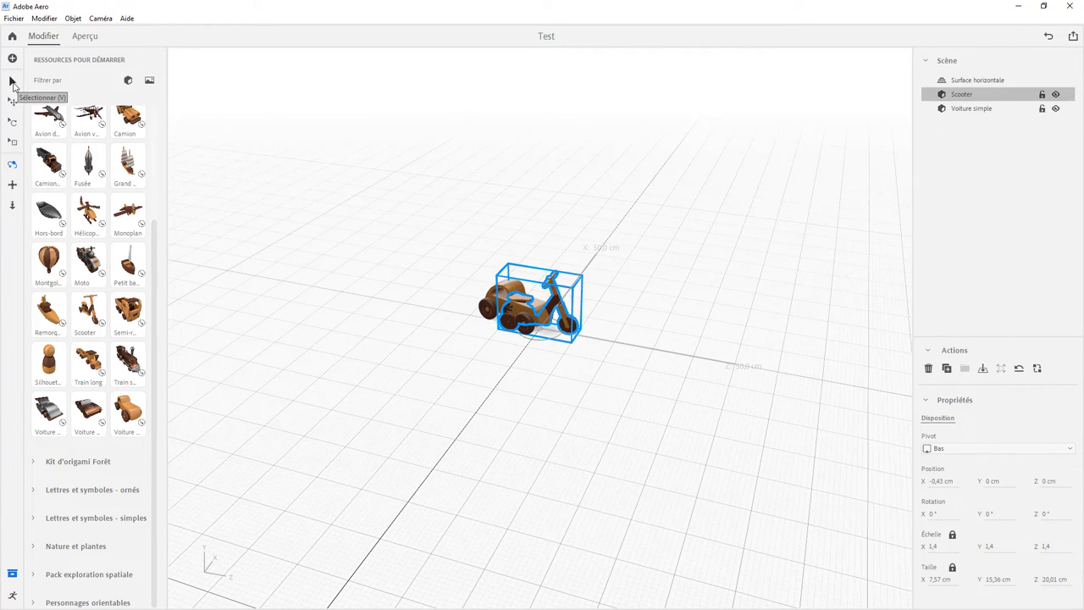
Step: Slide the Scooter along its blue Z arrow to Z 96,6 cm, away from the car
click(12, 82)
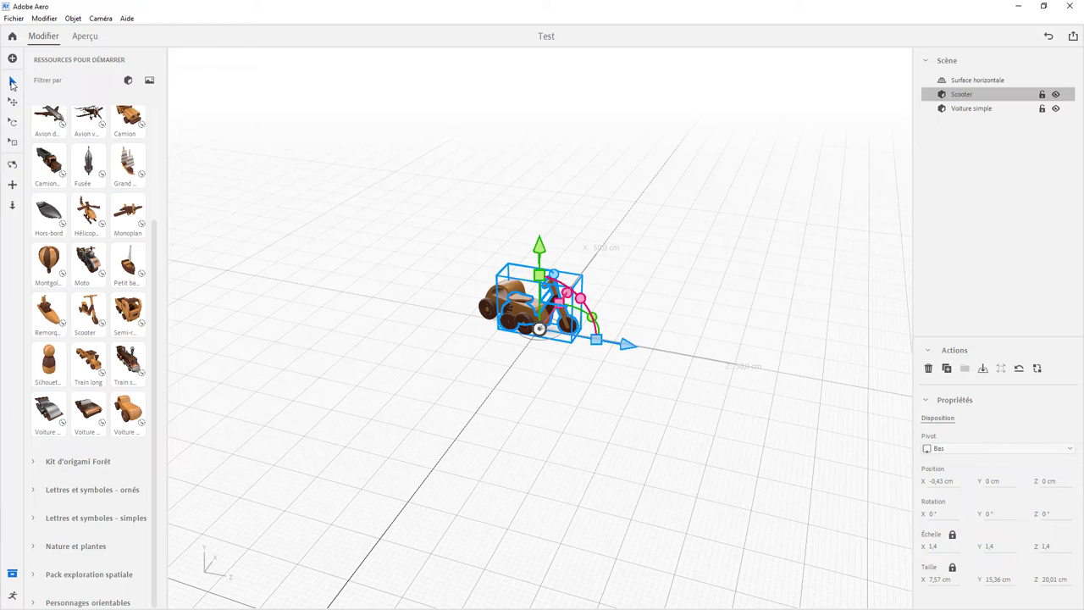
drag(631, 349, 1029, 382)
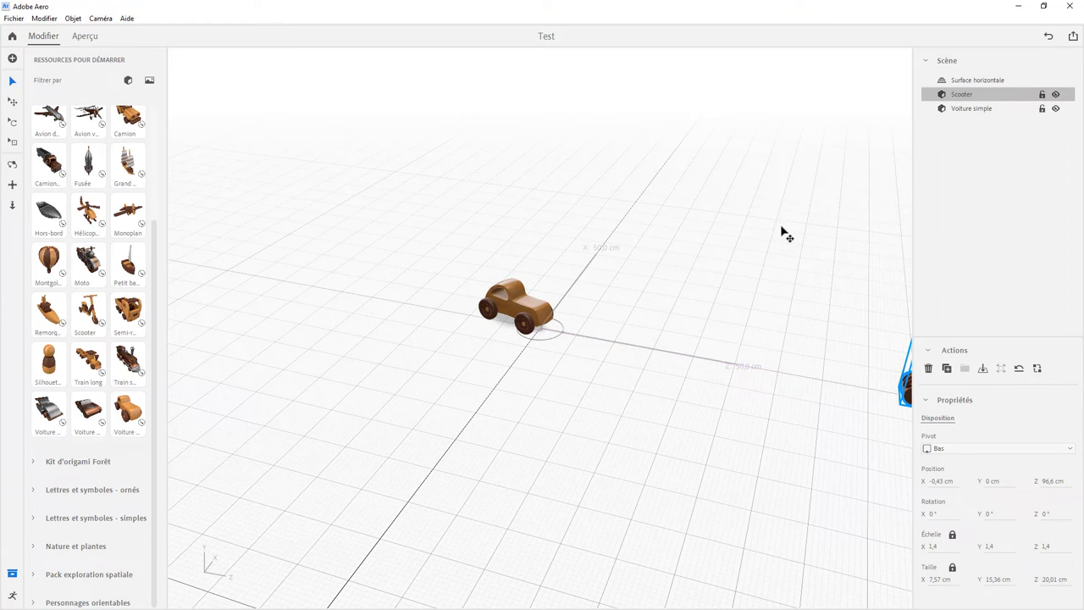
click(101, 18)
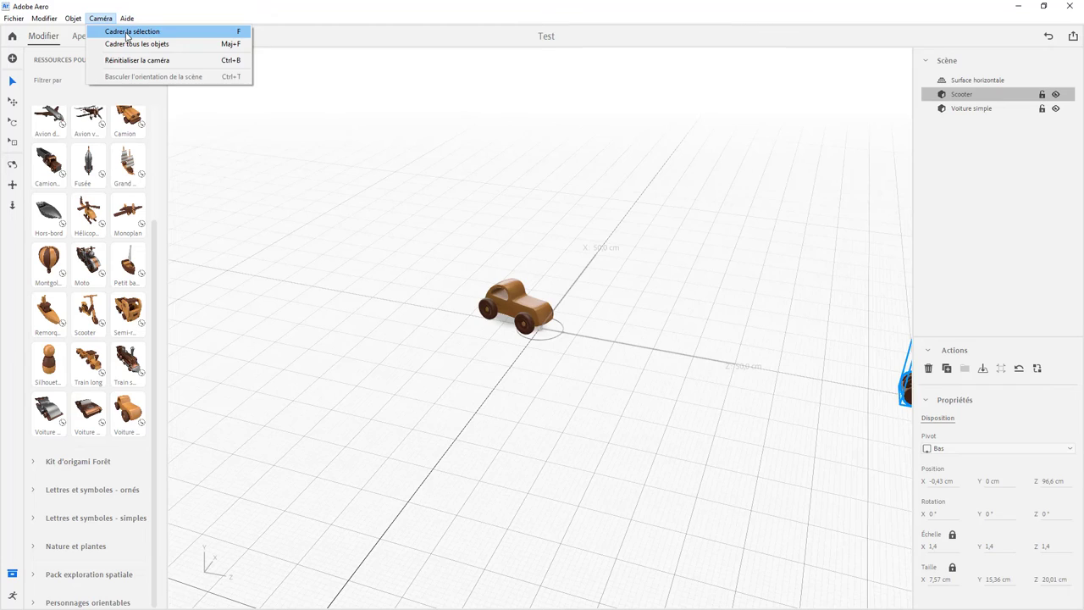
Step: Frame all objects and drag the Scooter back along Z to 28,22 cm beside the car
click(127, 32)
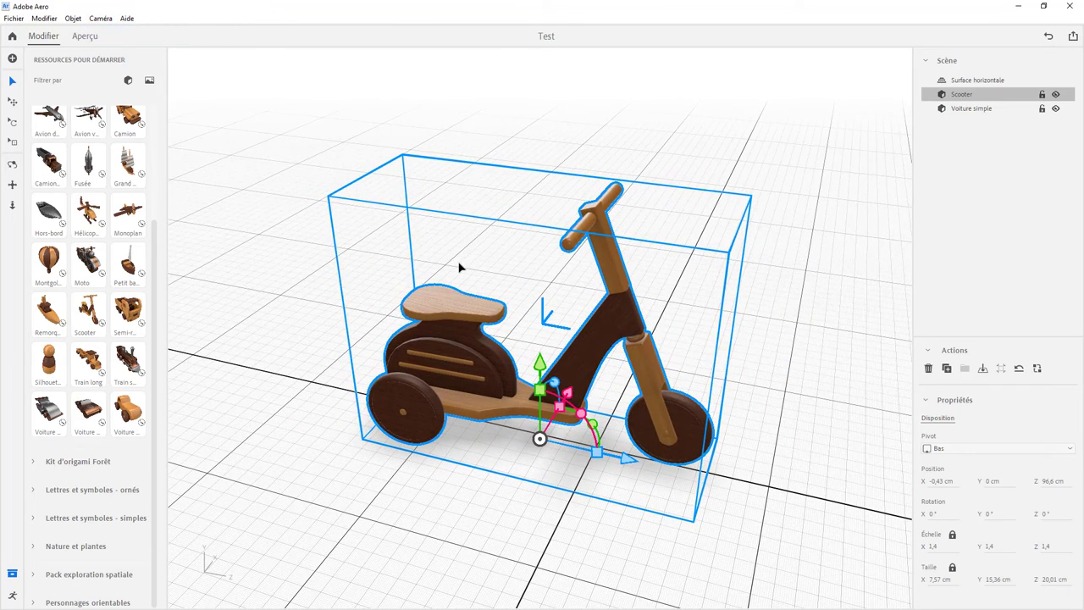
click(102, 19)
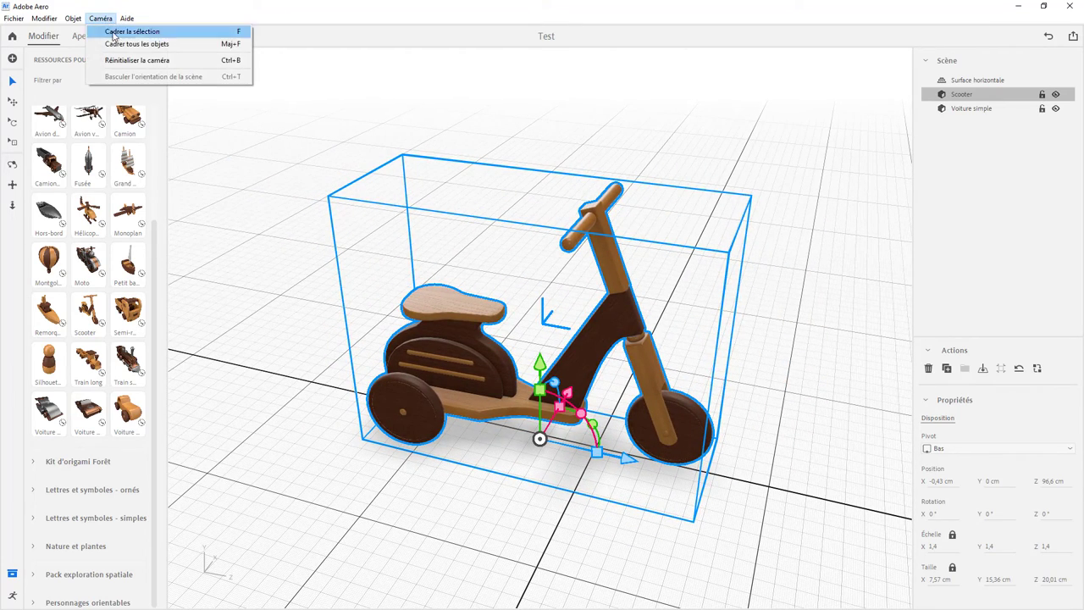
click(120, 46)
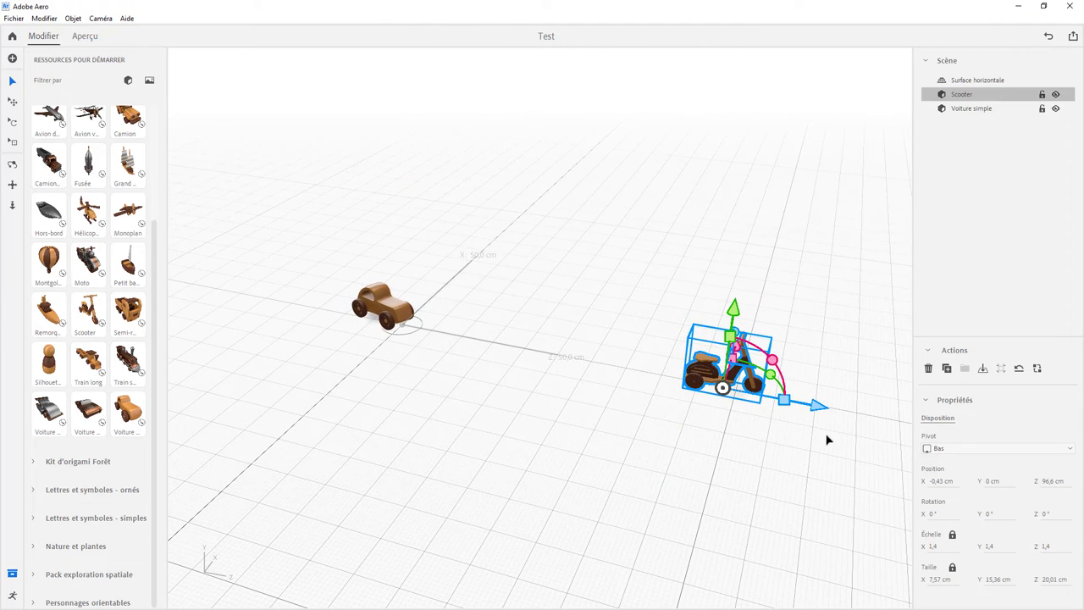
drag(823, 410, 571, 358)
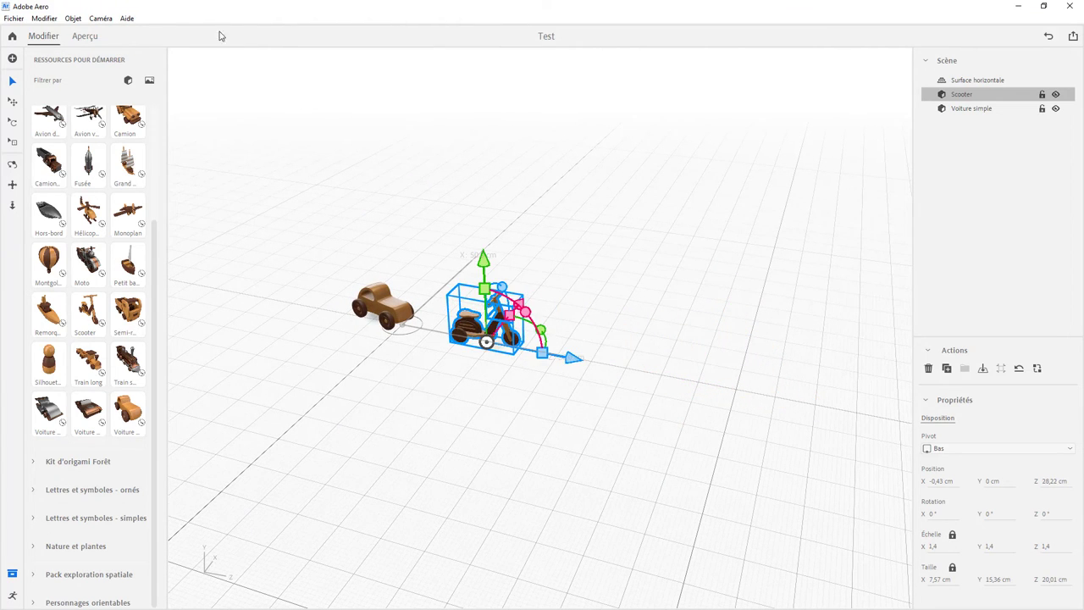
click(101, 18)
click(114, 43)
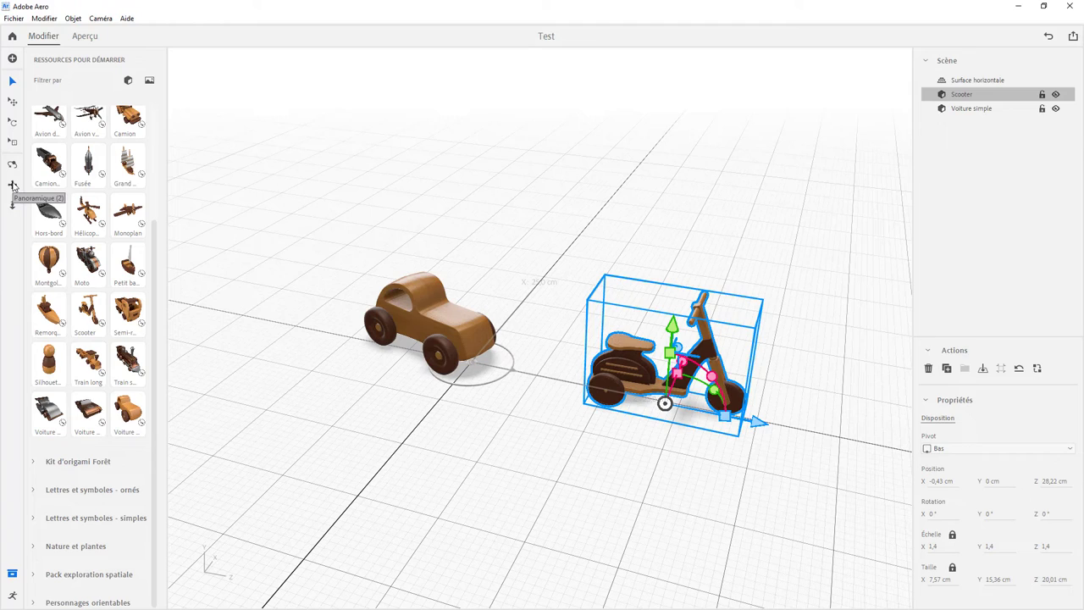
Step: Pan and dolly the view so both the Scooter and the toy car are centred
click(11, 184)
mouse_move(520, 460)
mouse_down()
mouse_move(667, 438)
mouse_move(530, 437)
mouse_up()
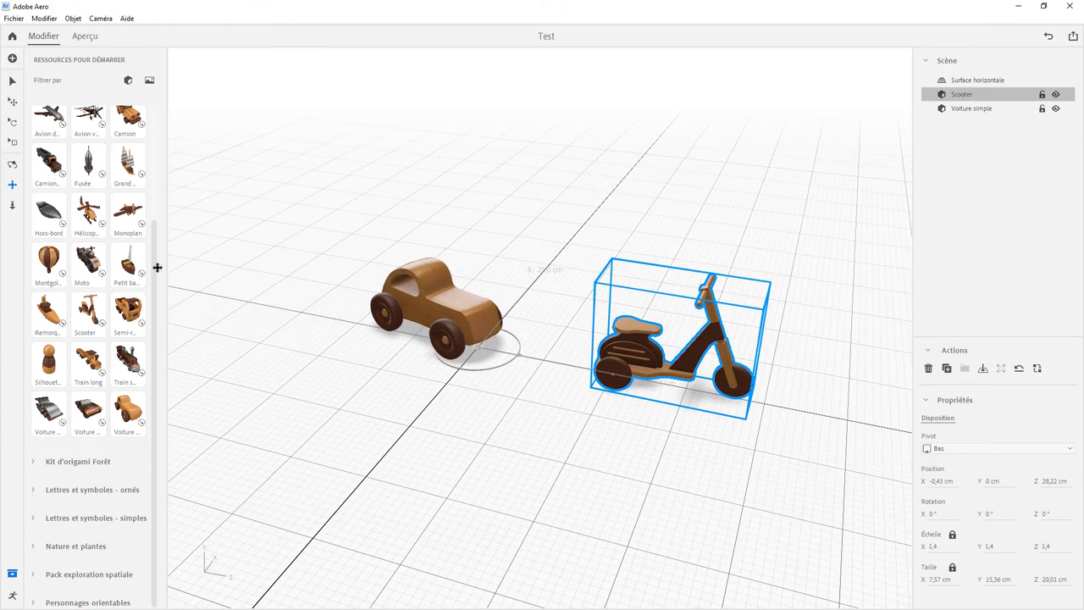
click(12, 206)
drag(639, 466, 583, 331)
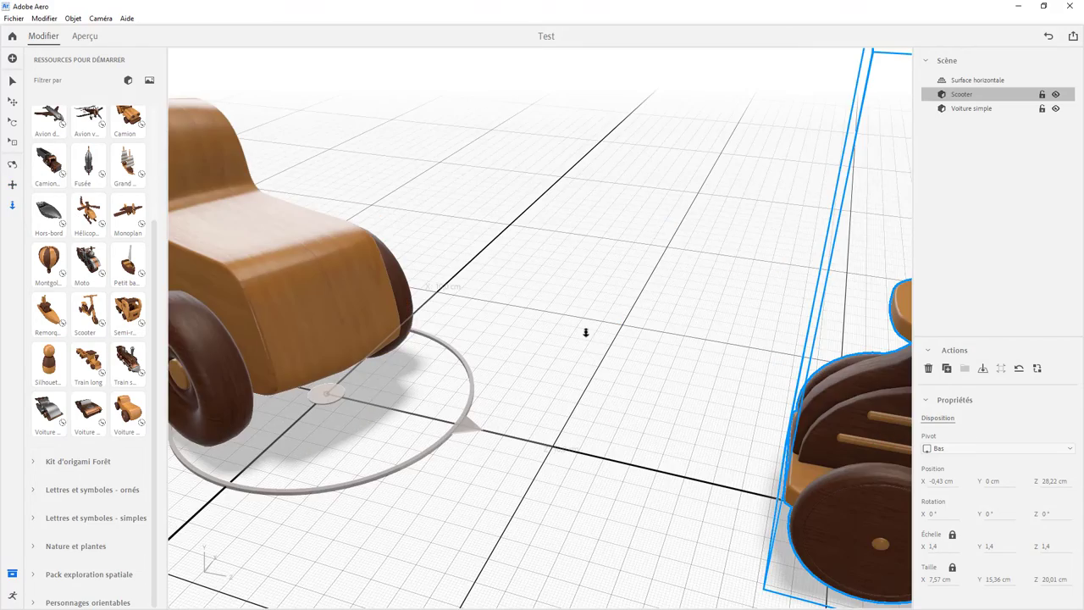
mouse_move(595, 387)
mouse_down()
mouse_move(624, 551)
mouse_move(603, 367)
mouse_move(614, 459)
mouse_up()
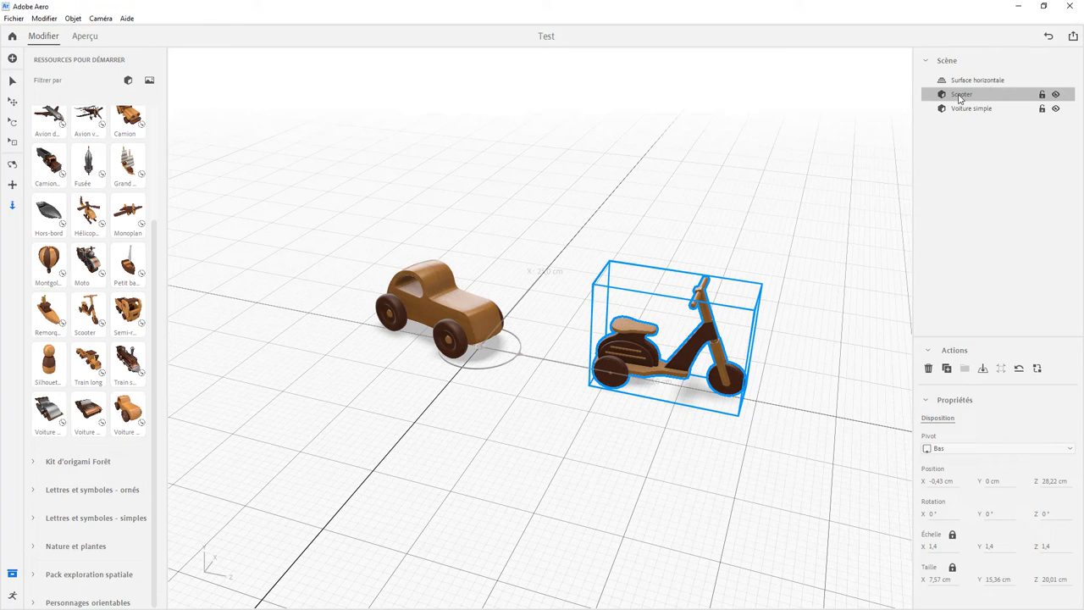
Step: Toggle the Scooter's visibility off and back on, then lock it against edits
click(1055, 94)
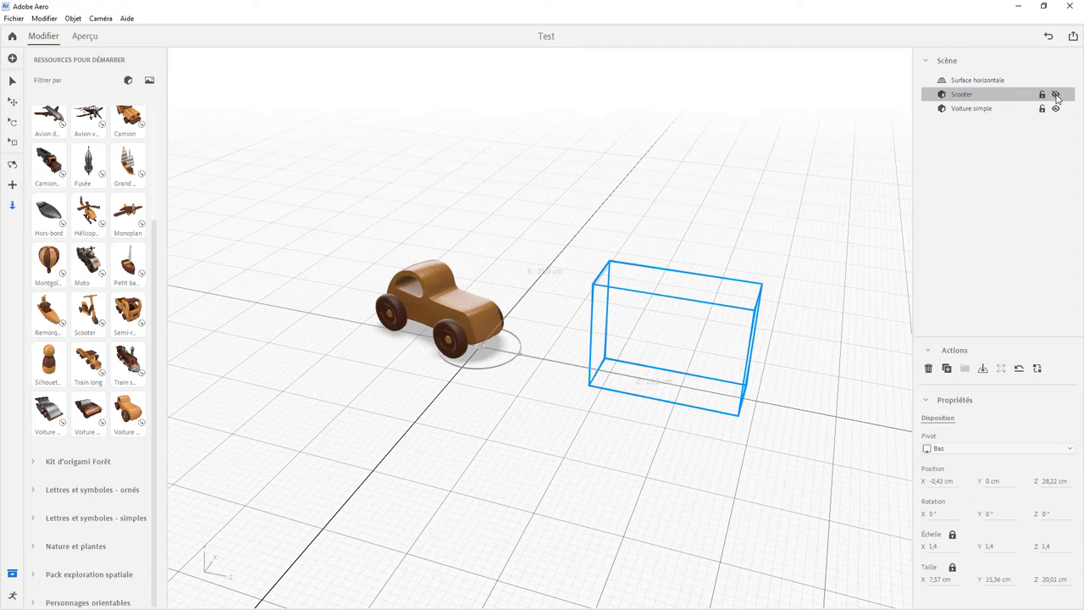
click(1055, 95)
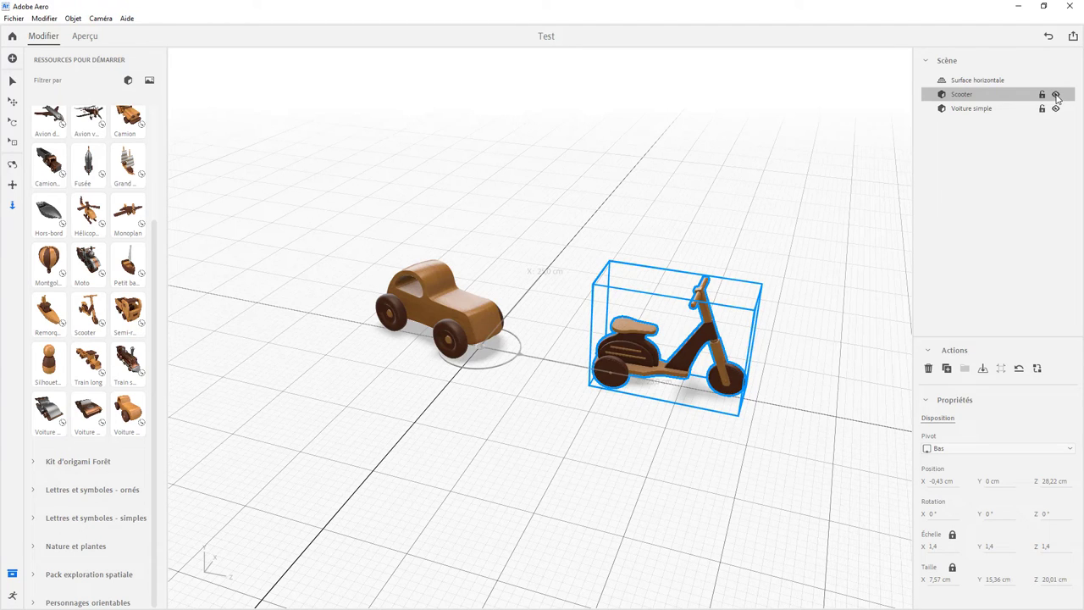
click(1041, 95)
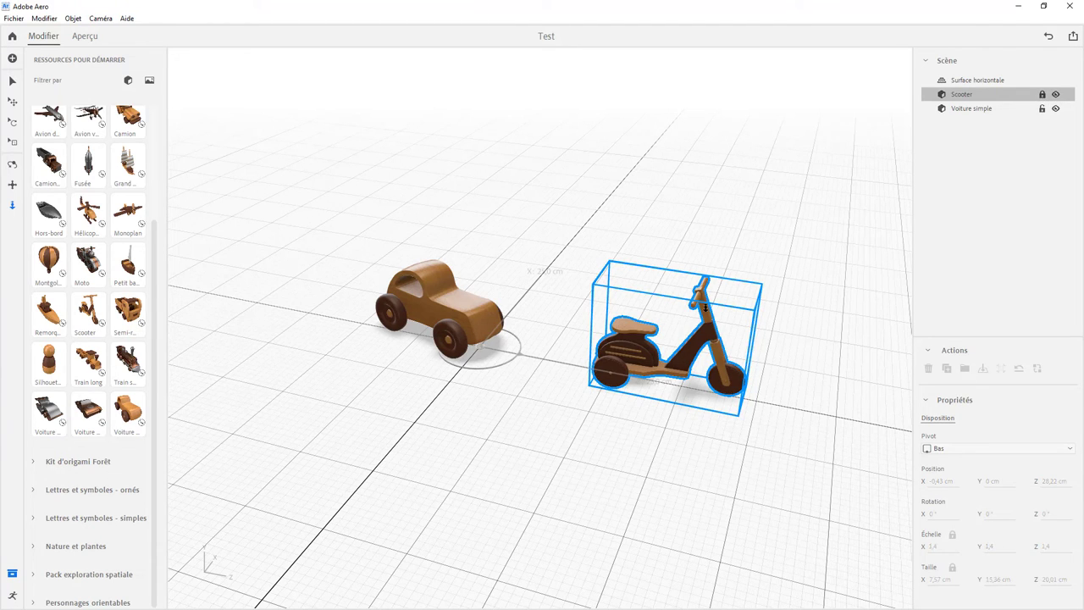
Step: Move Voiture simple to X 0,18 cm, Z -1,95 cm, closer to the Scooter, and hide the Contenu panel
click(16, 104)
click(749, 374)
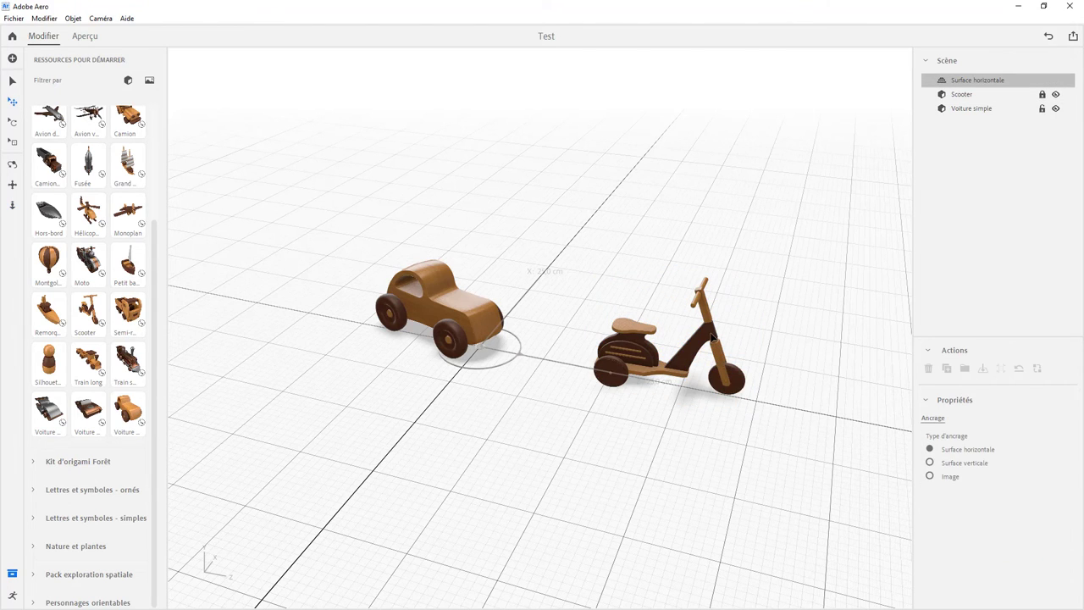
click(982, 110)
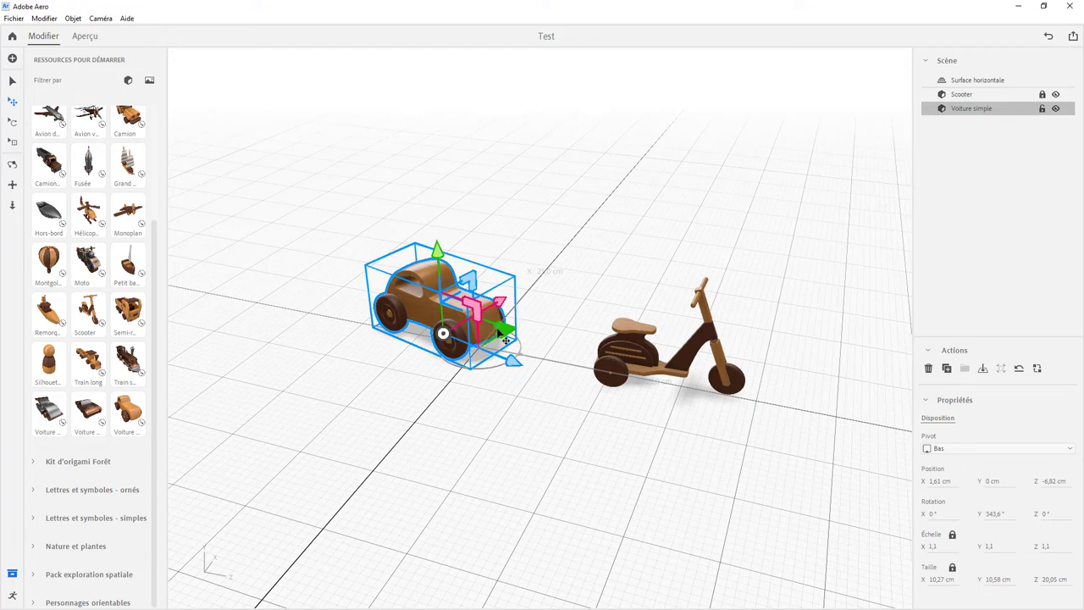
drag(514, 361, 540, 372)
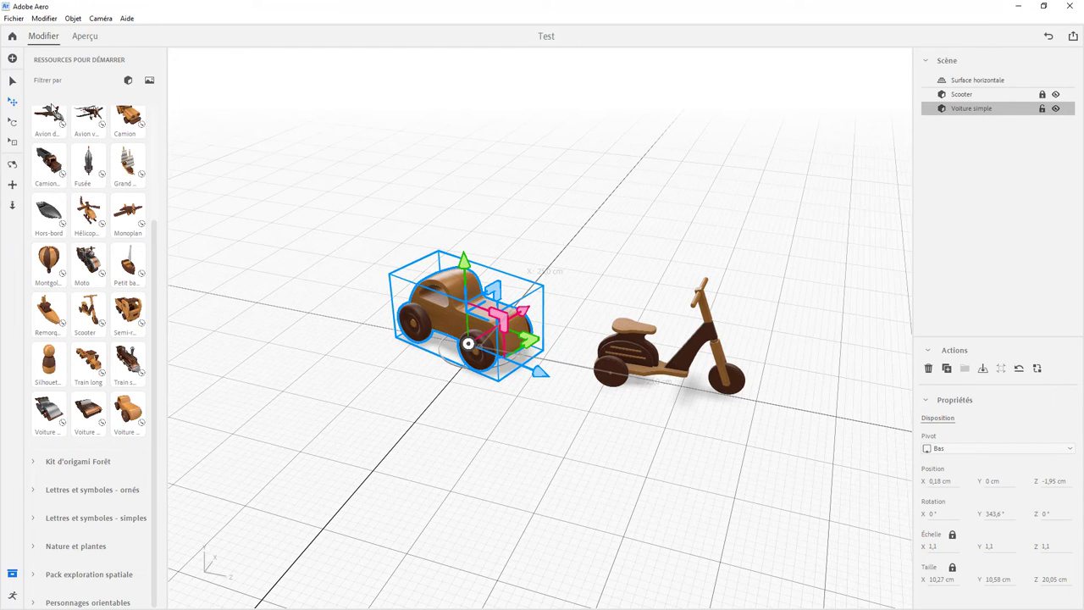
click(12, 574)
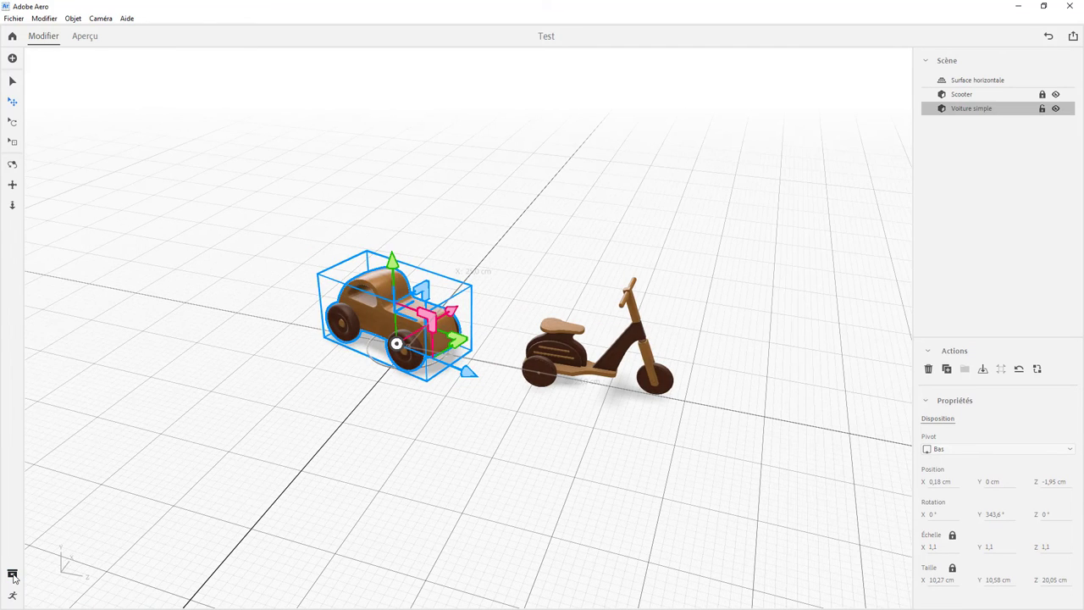
click(12, 575)
click(12, 575)
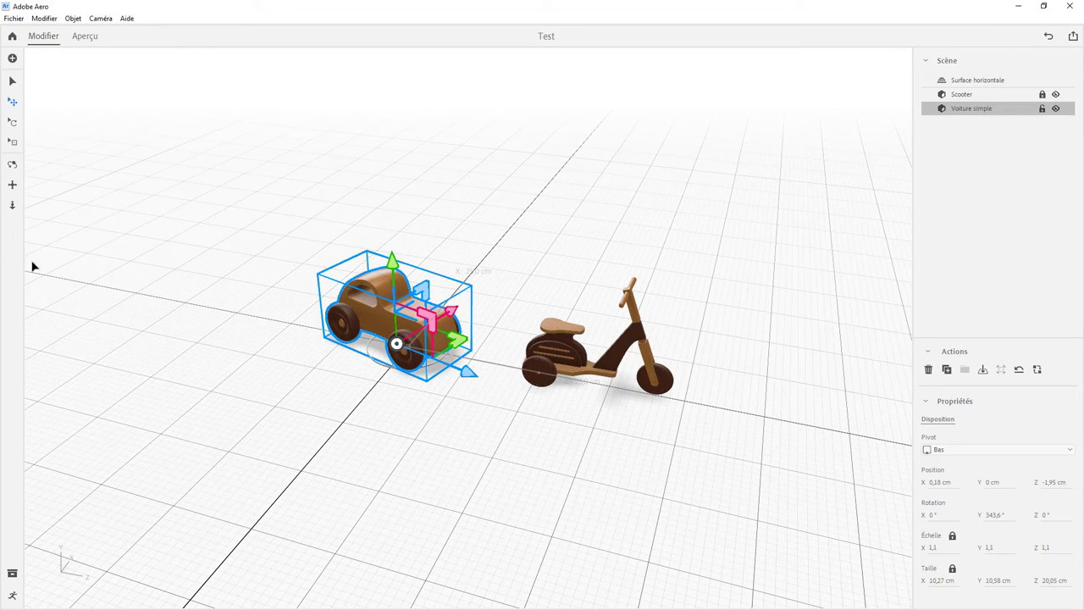
right_drag(373, 491, 82, 562)
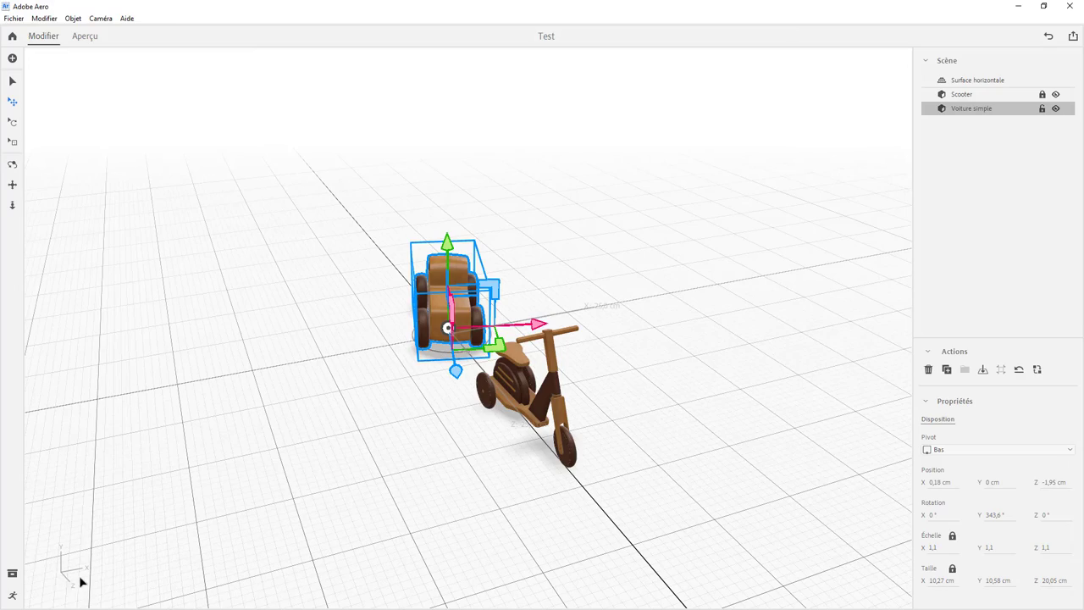
mouse_move(266, 496)
alt+mouse_down()
mouse_move(363, 443)
mouse_move(605, 426)
alt+mouse_up()
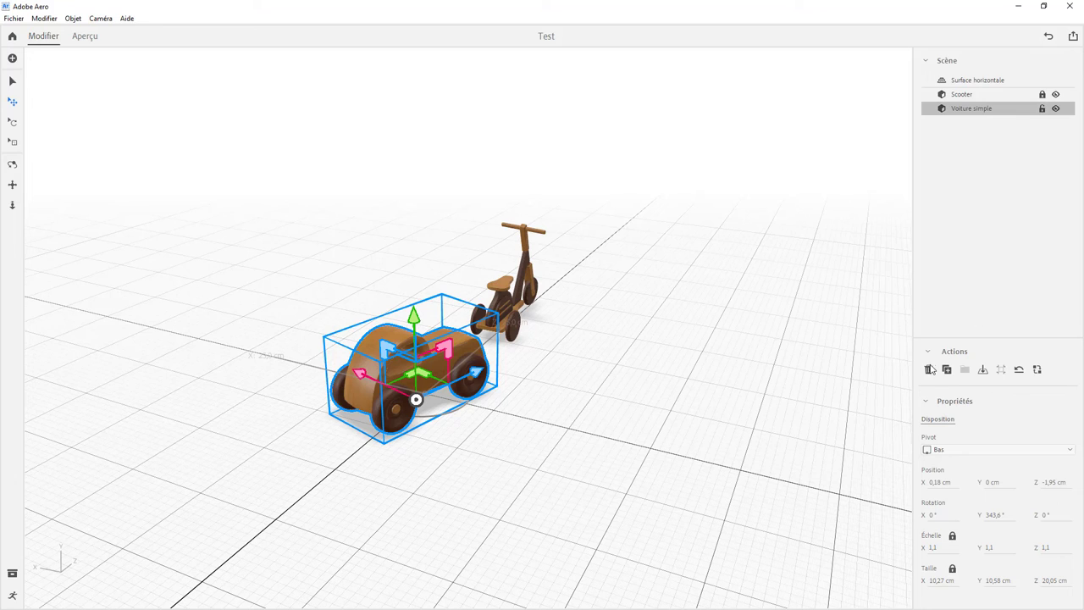
click(928, 370)
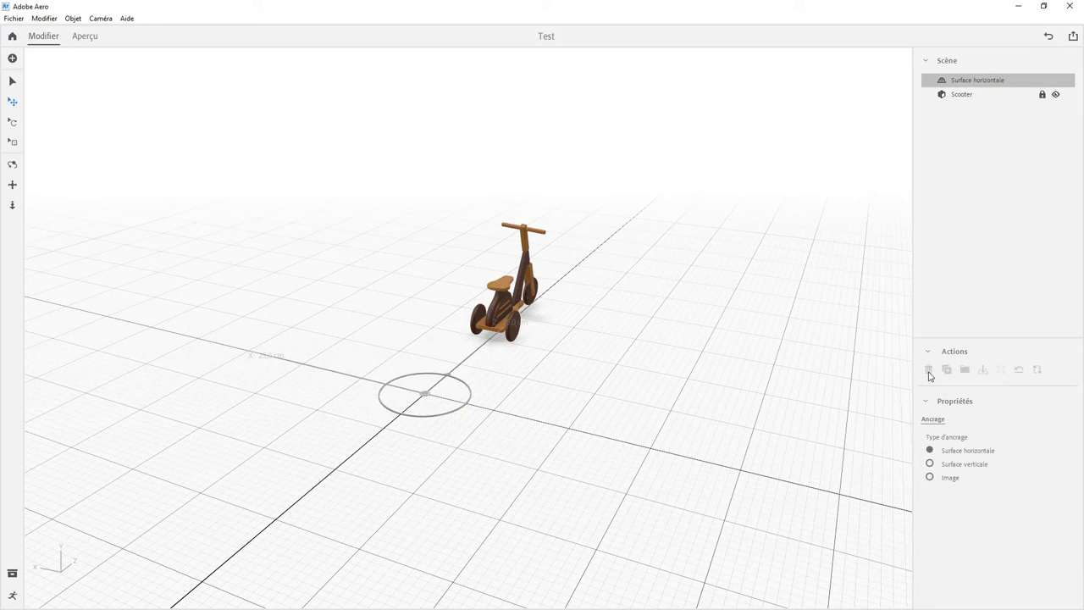
click(46, 20)
click(60, 31)
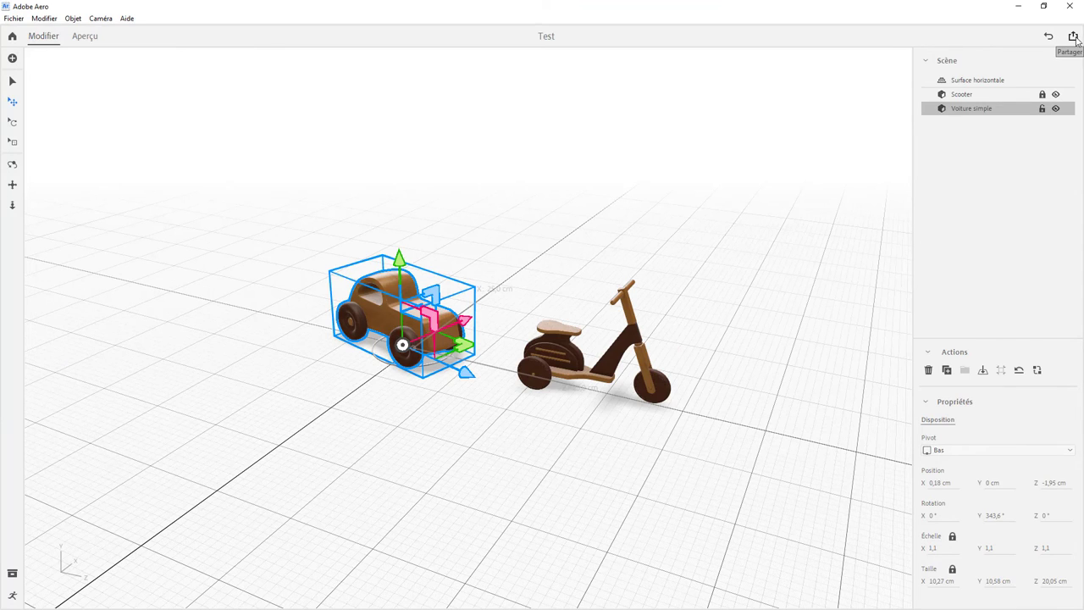
Step: Open the Partager un lien panel for the Test project, showing an estimated size of 21,47 Mo
click(1072, 38)
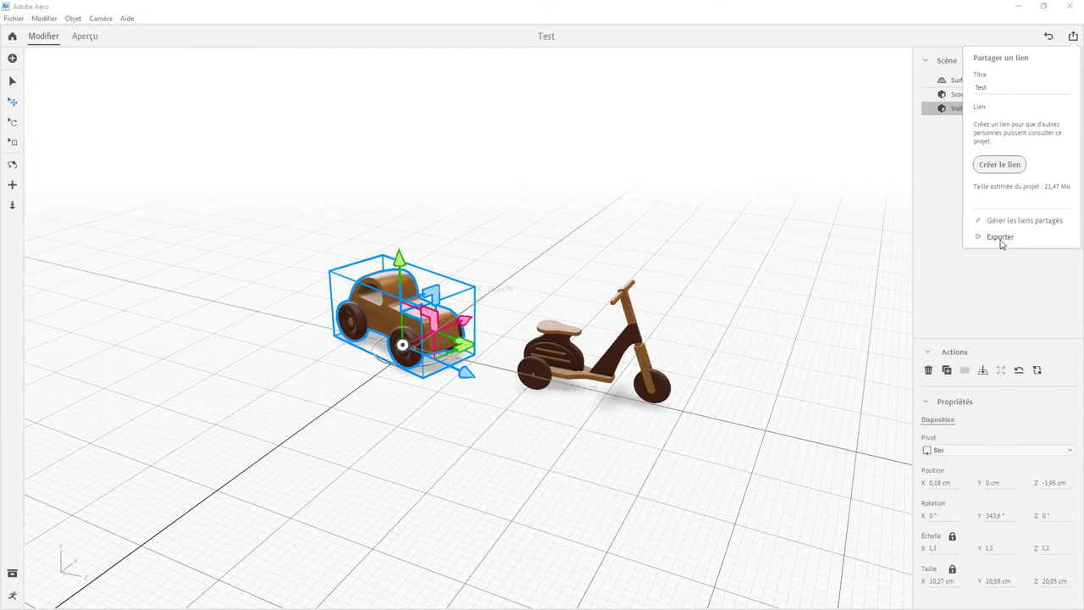